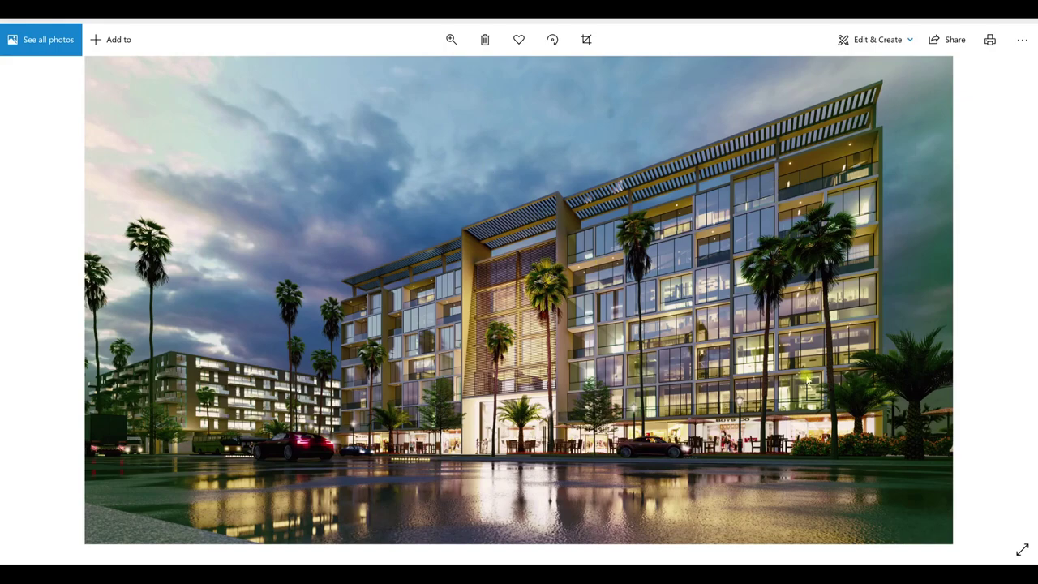
- Examine the lit windows, louvres and balconies of the apartment building in the dusk render up close
{"action": "scroll", "coordinate": [568, 416], "scroll_direction": "up", "scroll_amount": 5}
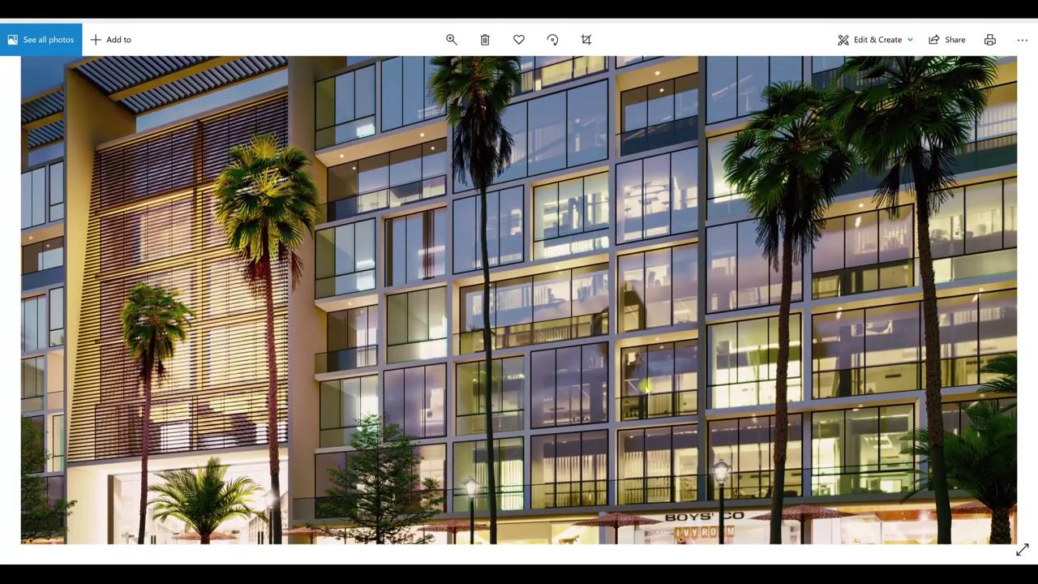
{"action": "scroll", "coordinate": [609, 341], "scroll_direction": "down", "scroll_amount": 5}
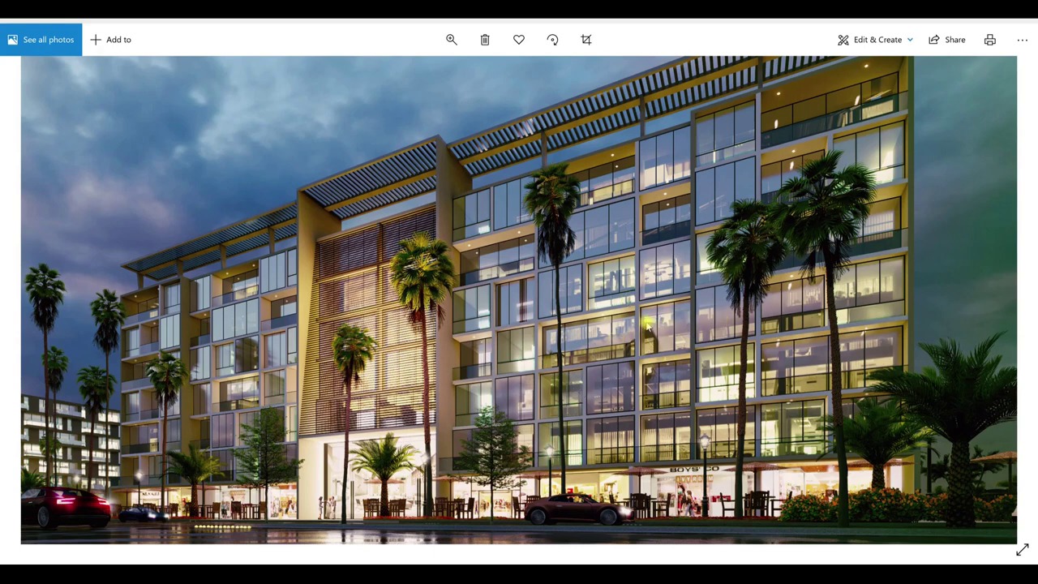
{"action": "key", "text": "Right"}
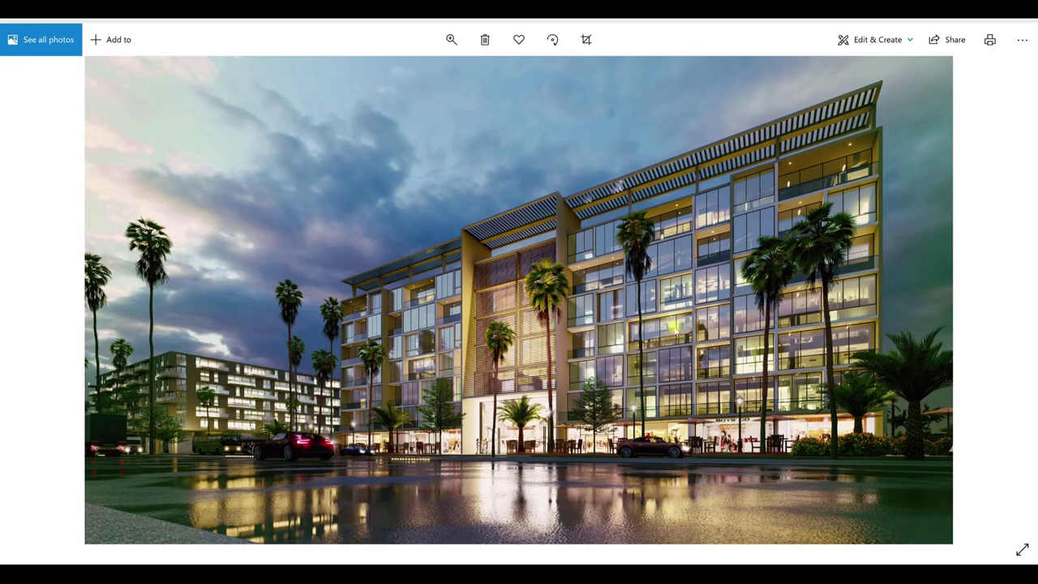
{"action": "scroll", "coordinate": [640, 276], "scroll_direction": "up", "scroll_amount": 2, "text": "ctrl"}
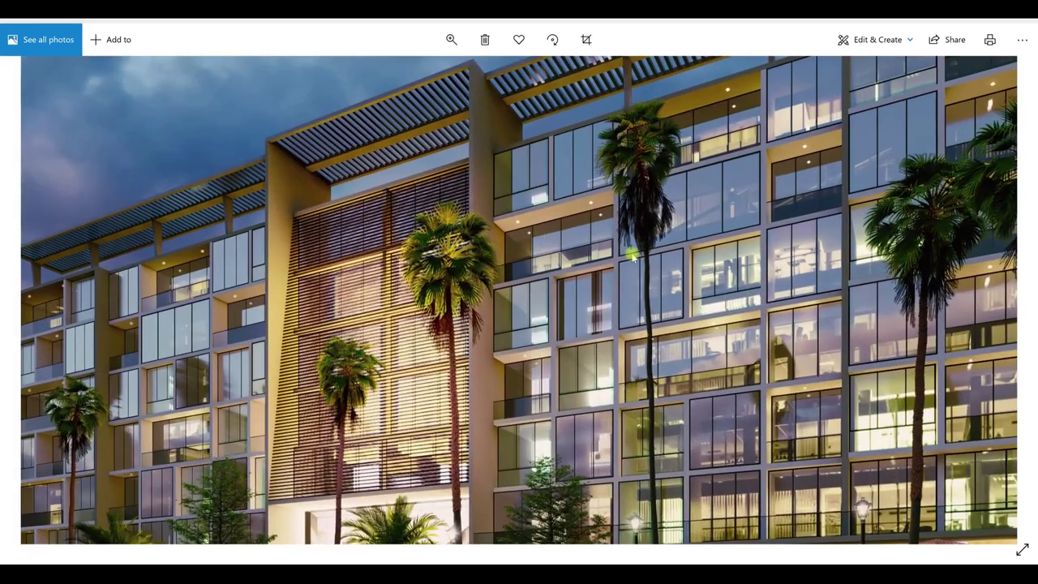
{"action": "left_click_drag", "start_coordinate": [783, 227], "coordinate": [696, 314]}
{"action": "scroll", "coordinate": [635, 198], "scroll_direction": "up", "scroll_amount": 2}
{"action": "scroll", "coordinate": [635, 196], "scroll_direction": "up", "scroll_amount": 1, "text": "ctrl"}
{"action": "left_click_drag", "start_coordinate": [772, 275], "coordinate": [597, 281]}
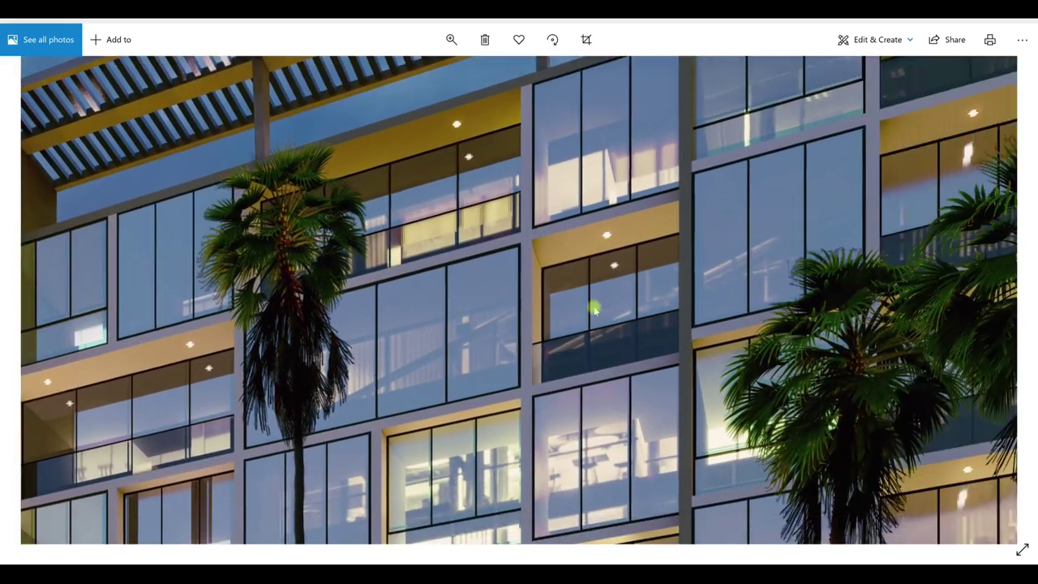
{"action": "scroll", "coordinate": [662, 309], "scroll_direction": "down", "scroll_amount": 6, "text": "ctrl"}
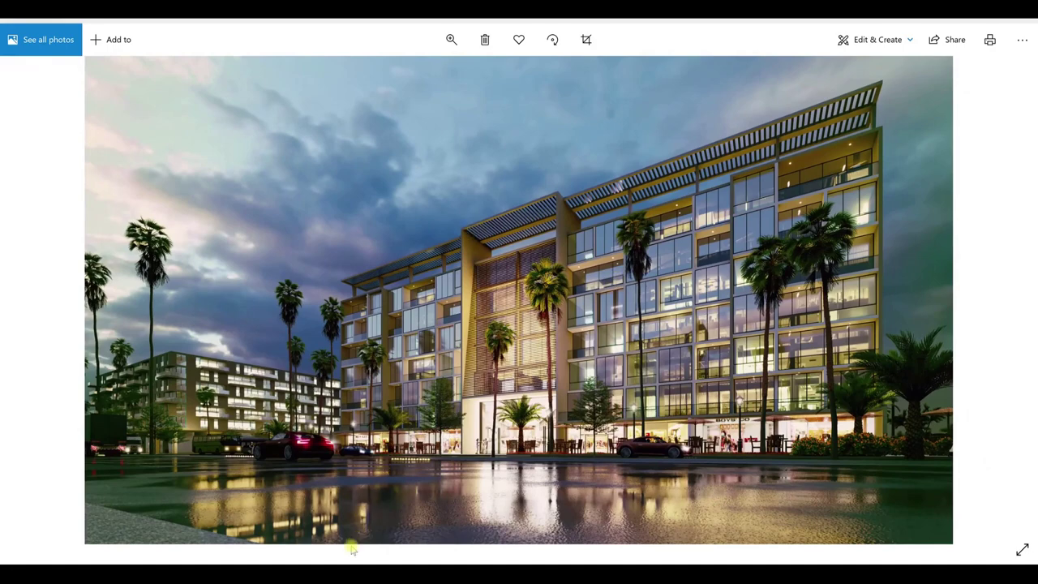
- Compare the 07.jpg render with the neighbouring daytime and dusk renders of the same building
{"action": "mouse_move", "coordinate": [341, 574]}
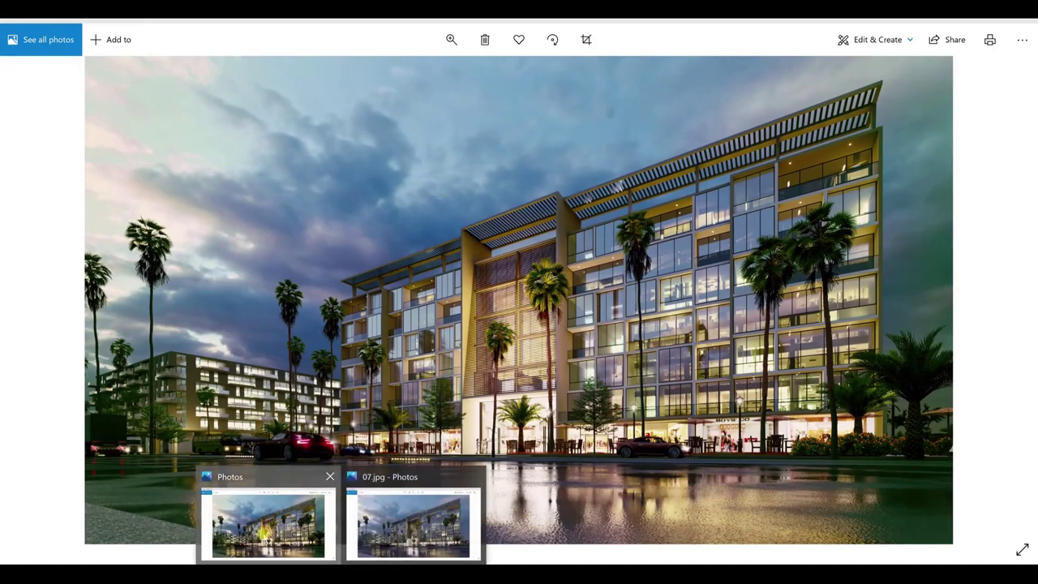
{"action": "left_click", "coordinate": [350, 532]}
{"action": "key", "text": "Right"}
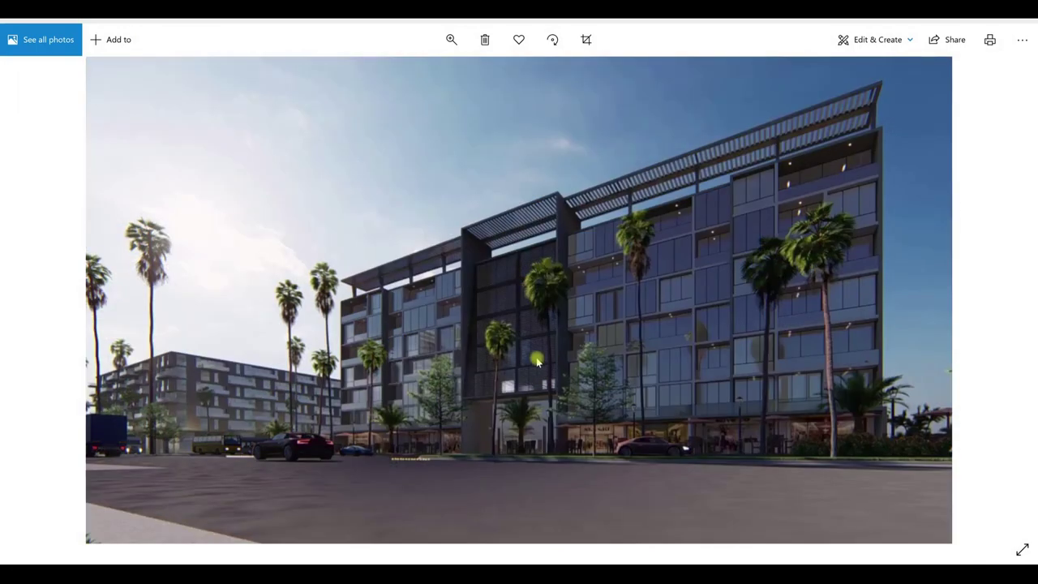
{"action": "key", "text": "Right"}
{"action": "key", "text": "Left"}
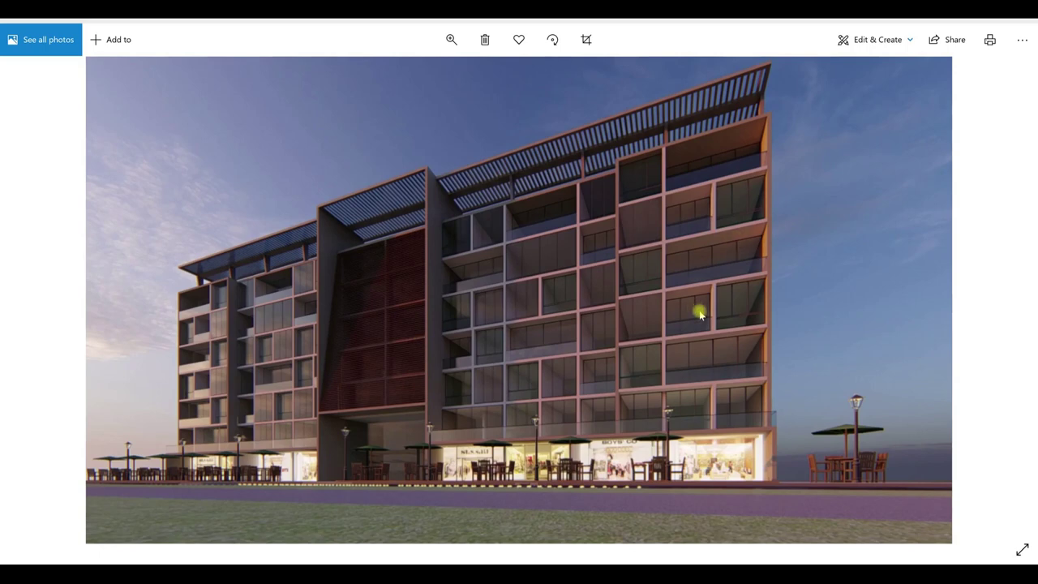
{"action": "key", "text": "Right"}
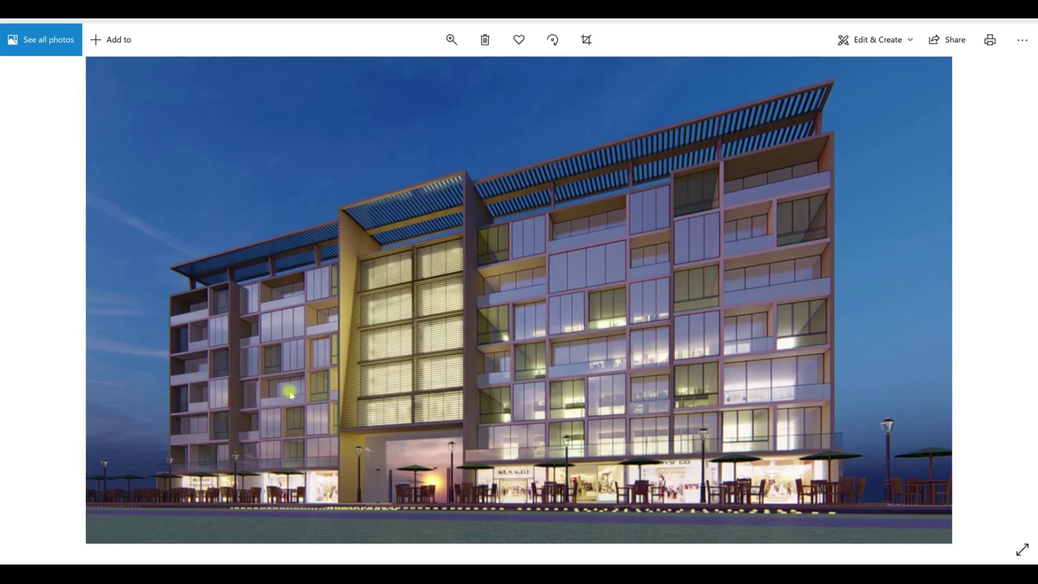
{"action": "key", "text": "Right"}
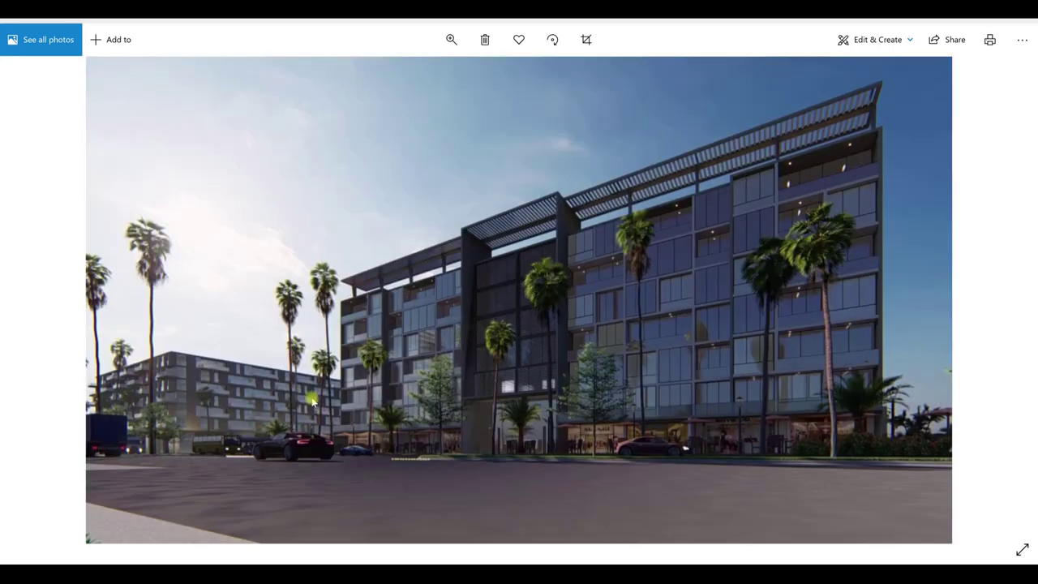
{"action": "key", "text": "Left"}
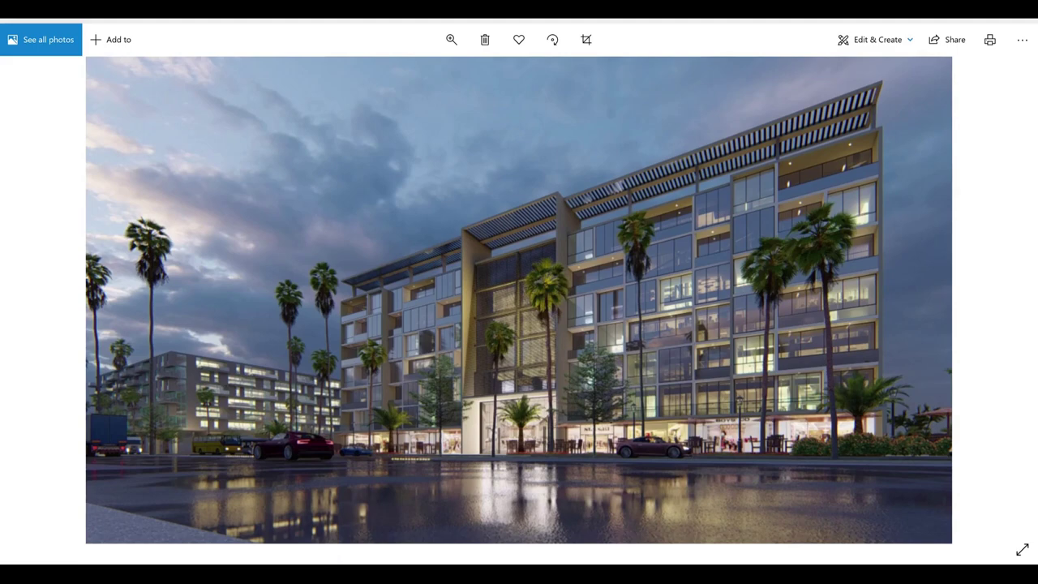
- Switch to the Lumion scene and examine the interiors behind the facade's windows up close
{"action": "mouse_move", "coordinate": [343, 574]}
{"action": "left_click", "coordinate": [269, 528]}
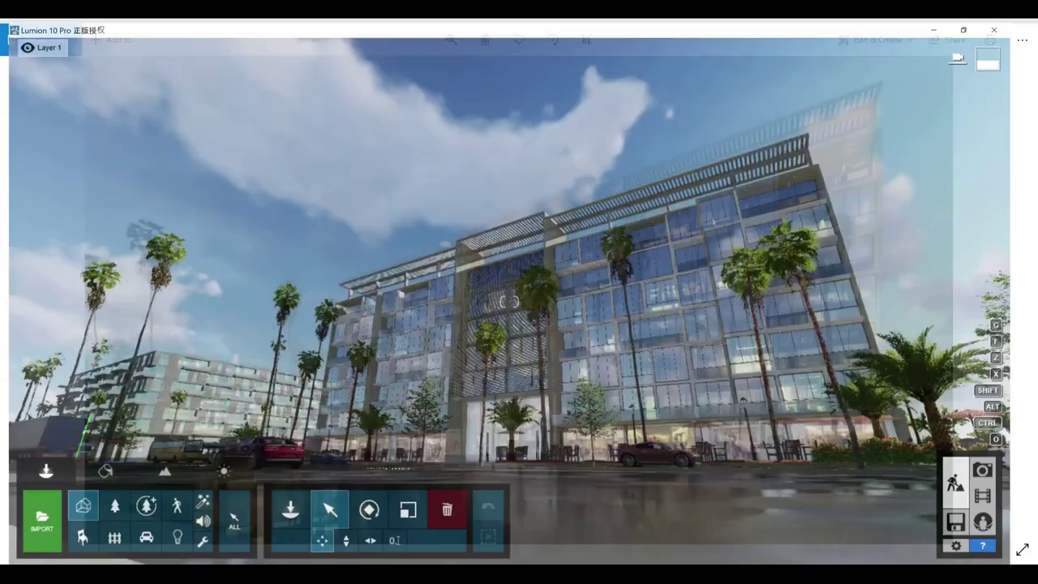
{"action": "key", "text": "w"}
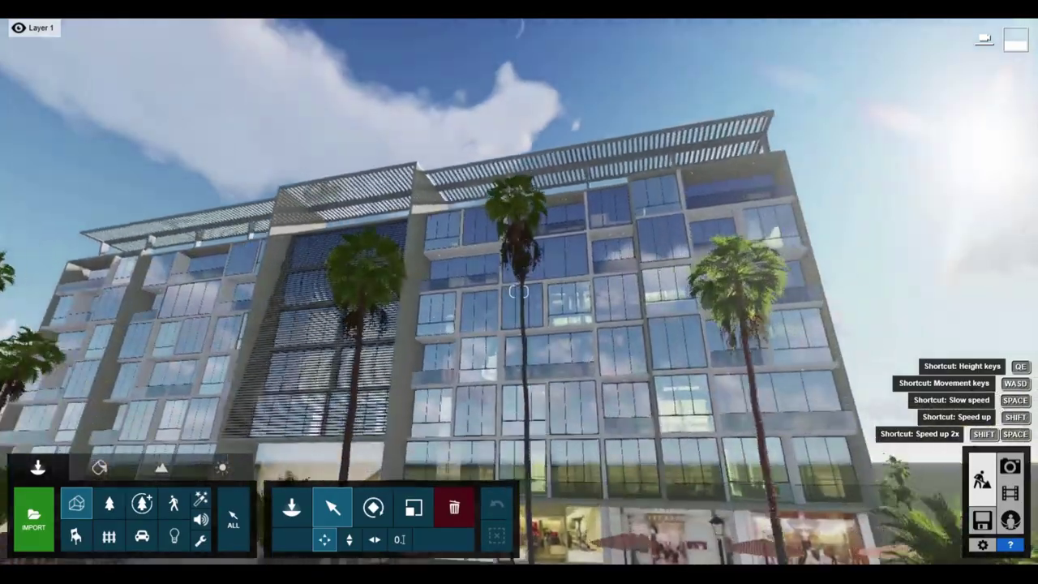
{"action": "key", "text": "s"}
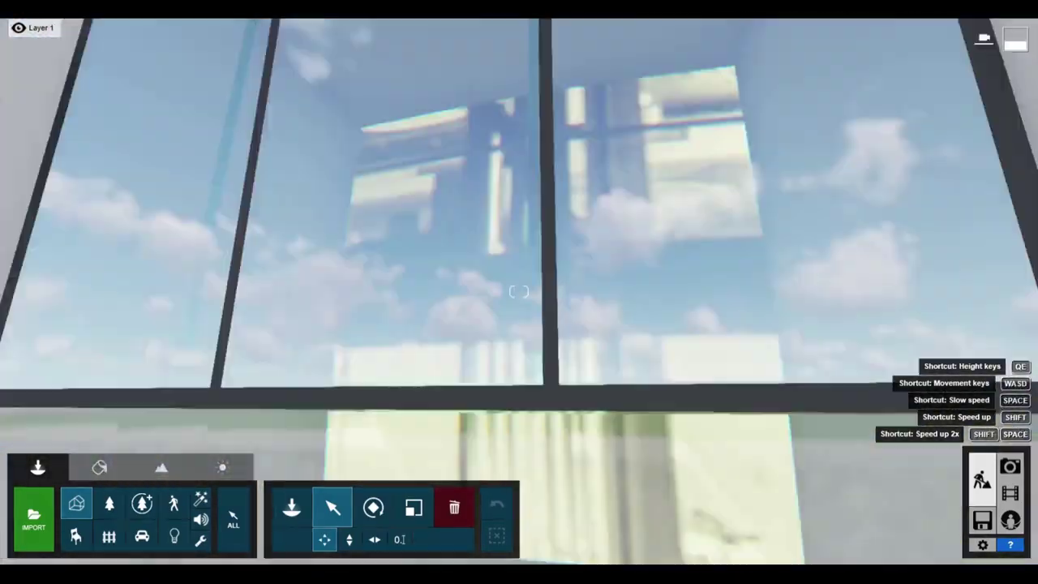
{"action": "key", "text": "w"}
{"action": "key", "text": "s"}
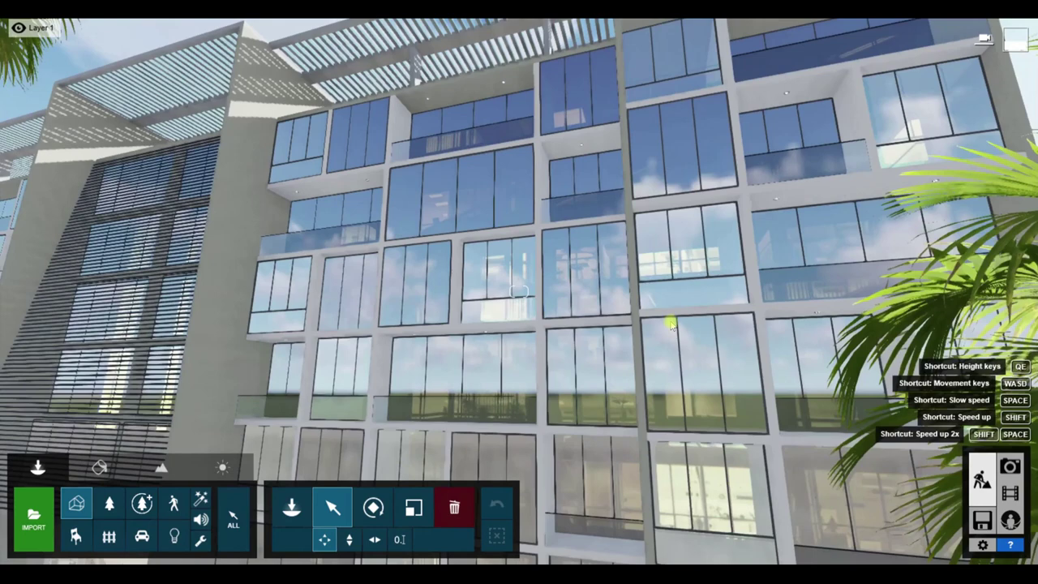
{"action": "left_click", "coordinate": [617, 284]}
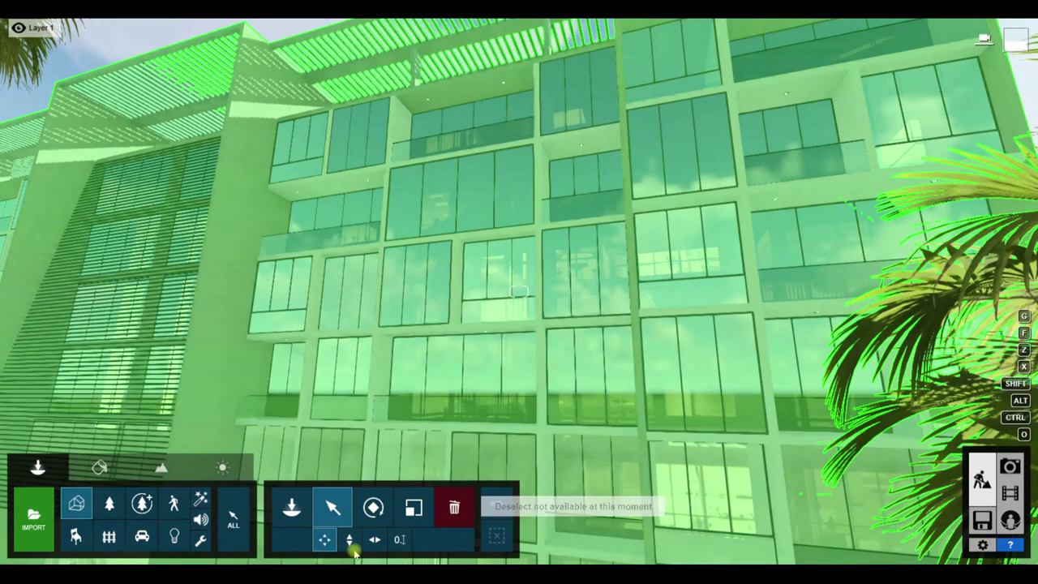
- Switch to the building model in SketchUp and restore the Scene 1 view
{"action": "mouse_move", "coordinate": [245, 573]}
{"action": "left_click", "coordinate": [326, 519]}
{"action": "mouse_move", "coordinate": [406, 324]}
{"action": "middle_mouse_down"}
{"action": "mouse_move", "coordinate": [508, 294]}
{"action": "mouse_move", "coordinate": [577, 314]}
{"action": "mouse_move", "coordinate": [538, 283]}
{"action": "mouse_move", "coordinate": [472, 273]}
{"action": "middle_mouse_up"}
{"action": "scroll", "coordinate": [508, 294], "scroll_direction": "down", "scroll_amount": 4}
{"action": "scroll", "coordinate": [537, 283], "scroll_direction": "up", "scroll_amount": 3}
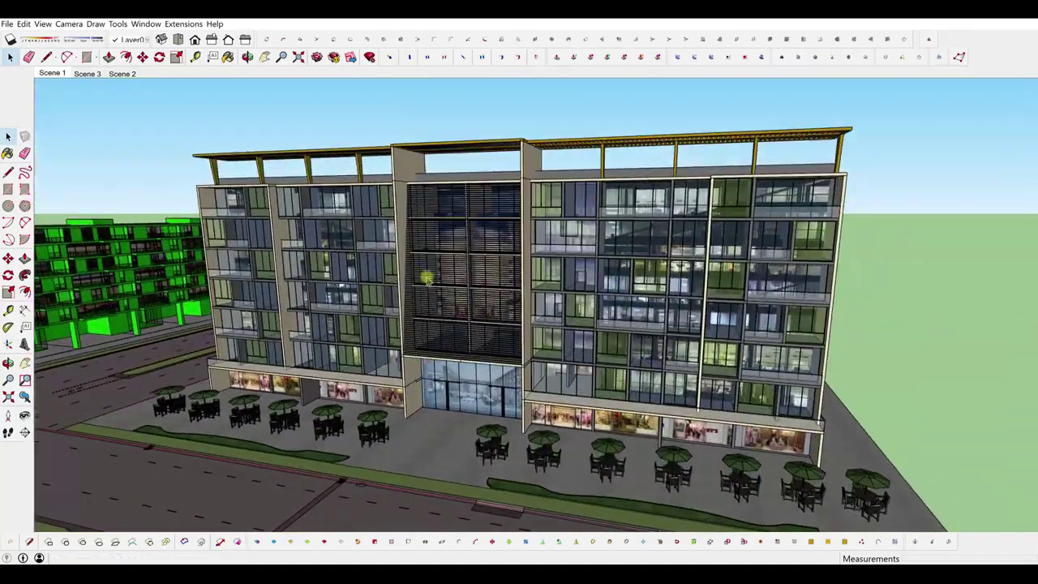
{"action": "left_click", "coordinate": [50, 73]}
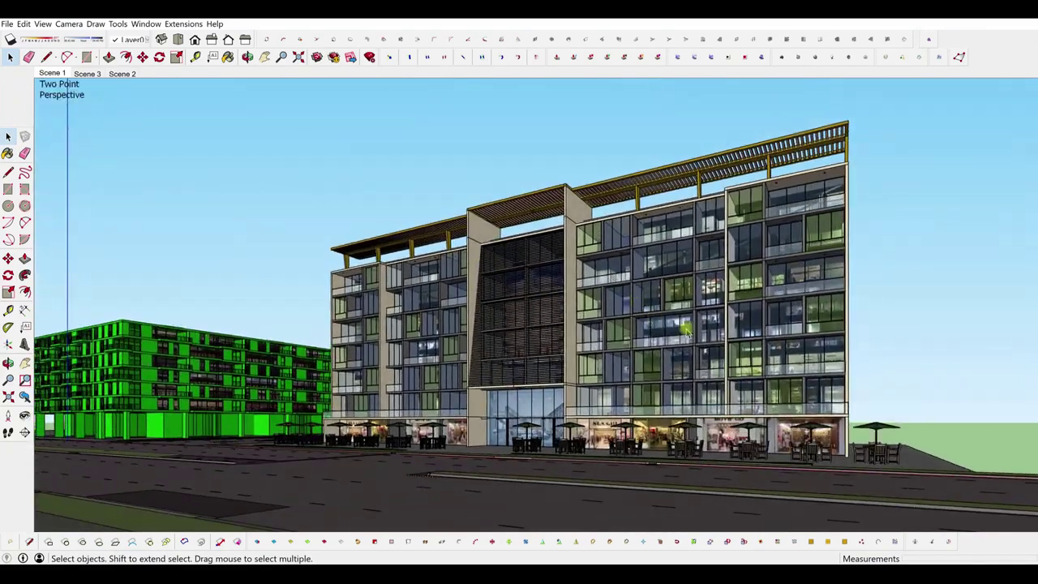
- Examine the building's end wall and what lies inside behind its facade
{"action": "middle_click_drag", "start_coordinate": [754, 366], "coordinate": [690, 311]}
{"action": "scroll", "coordinate": [689, 310], "scroll_direction": "down", "scroll_amount": 2}
{"action": "scroll", "coordinate": [732, 252], "scroll_direction": "up", "scroll_amount": 2}
{"action": "middle_click_drag", "start_coordinate": [732, 231], "coordinate": [496, 284]}
{"action": "scroll", "coordinate": [496, 285], "scroll_direction": "down", "scroll_amount": 2}
{"action": "scroll", "coordinate": [623, 272], "scroll_direction": "up", "scroll_amount": 4}
{"action": "middle_click_drag", "start_coordinate": [667, 282], "coordinate": [602, 278]}
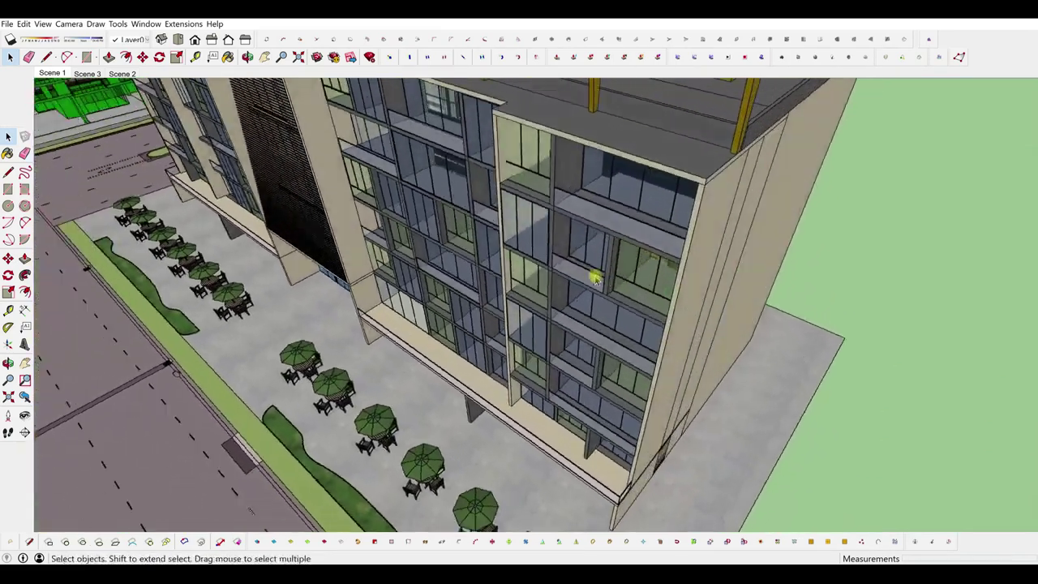
{"action": "scroll", "coordinate": [631, 278], "scroll_direction": "up", "scroll_amount": 5}
{"action": "scroll", "coordinate": [447, 287], "scroll_direction": "up", "scroll_amount": 3}
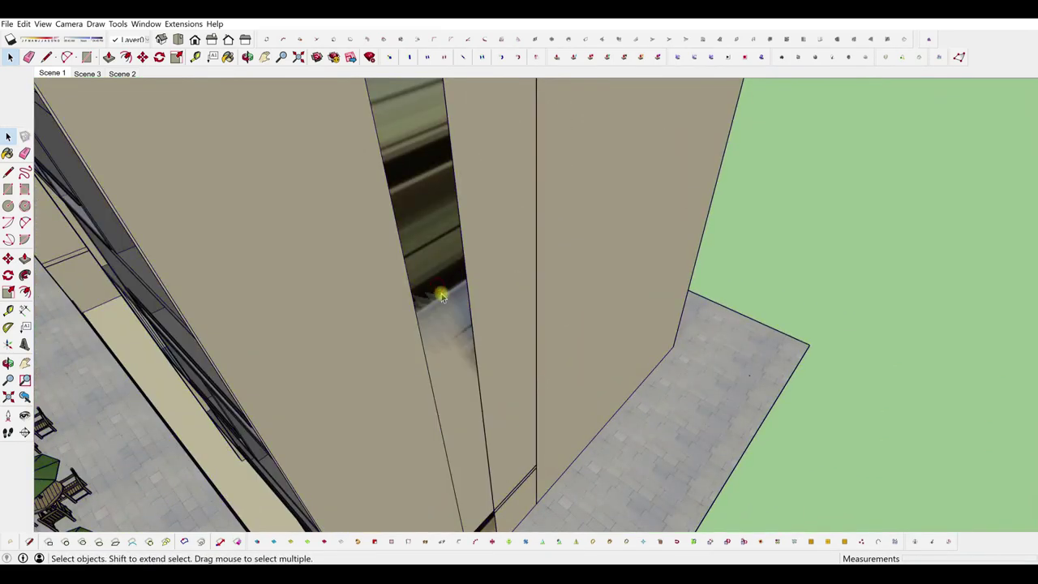
- Move the interior image blocks about 49.7 m sideways out of the building and finish editing the group
{"action": "scroll", "coordinate": [644, 327], "scroll_direction": "down", "scroll_amount": 10}
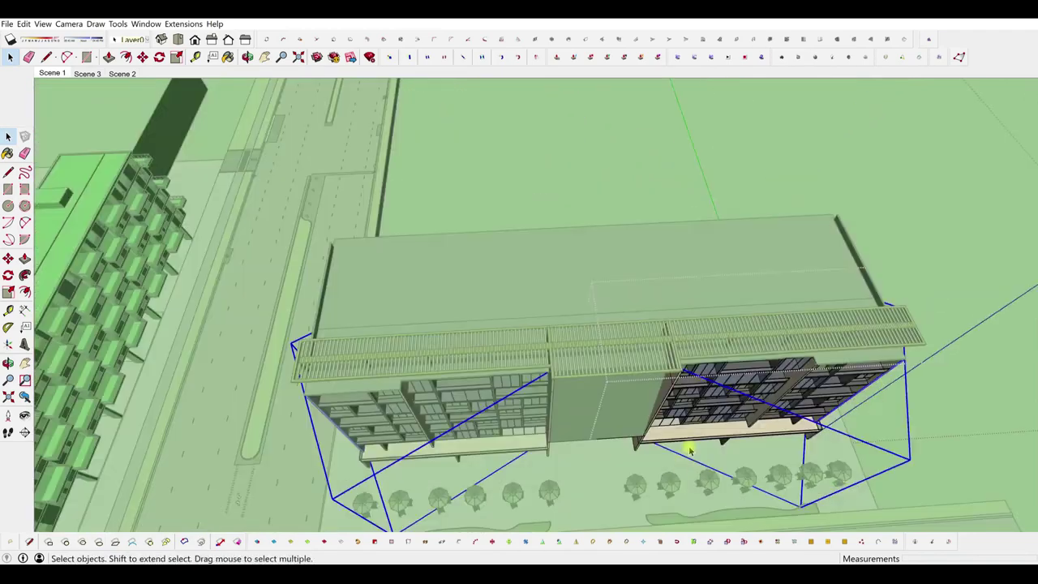
{"action": "scroll", "coordinate": [689, 450], "scroll_direction": "down", "scroll_amount": 3}
{"action": "key", "text": "m"}
{"action": "scroll", "coordinate": [244, 300], "scroll_direction": "down", "scroll_amount": 1}
{"action": "scroll", "coordinate": [751, 451], "scroll_direction": "up", "scroll_amount": 3}
{"action": "middle_click_drag", "start_coordinate": [742, 446], "coordinate": [592, 430]}
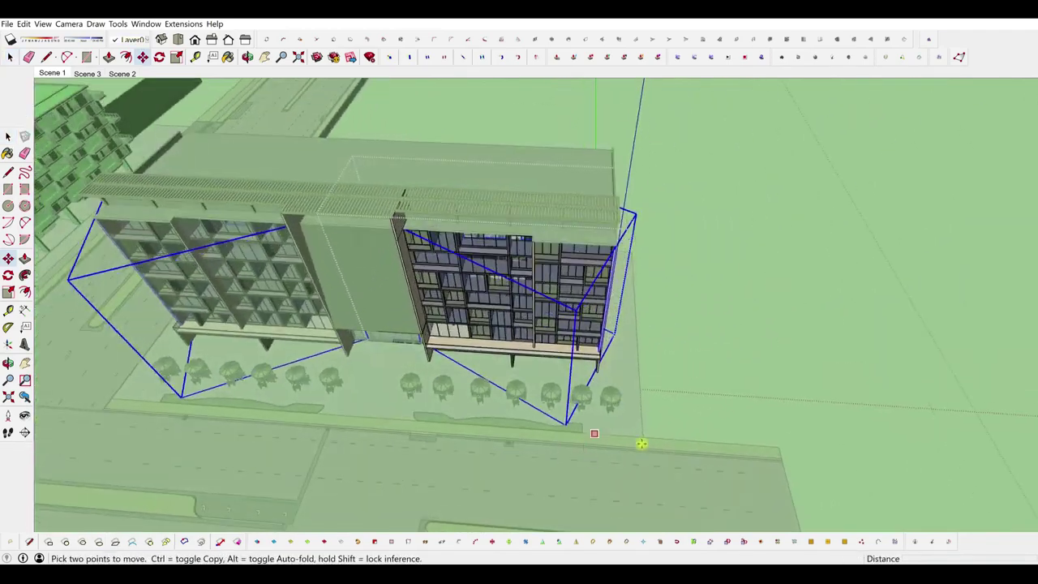
{"action": "middle_click_drag", "start_coordinate": [527, 369], "coordinate": [318, 225]}
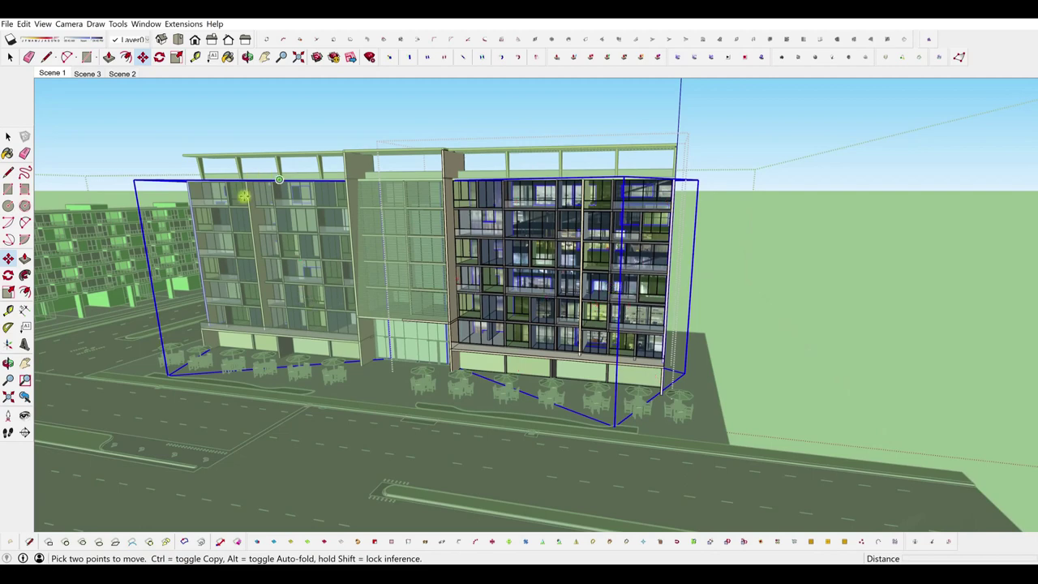
{"action": "left_click", "coordinate": [551, 350]}
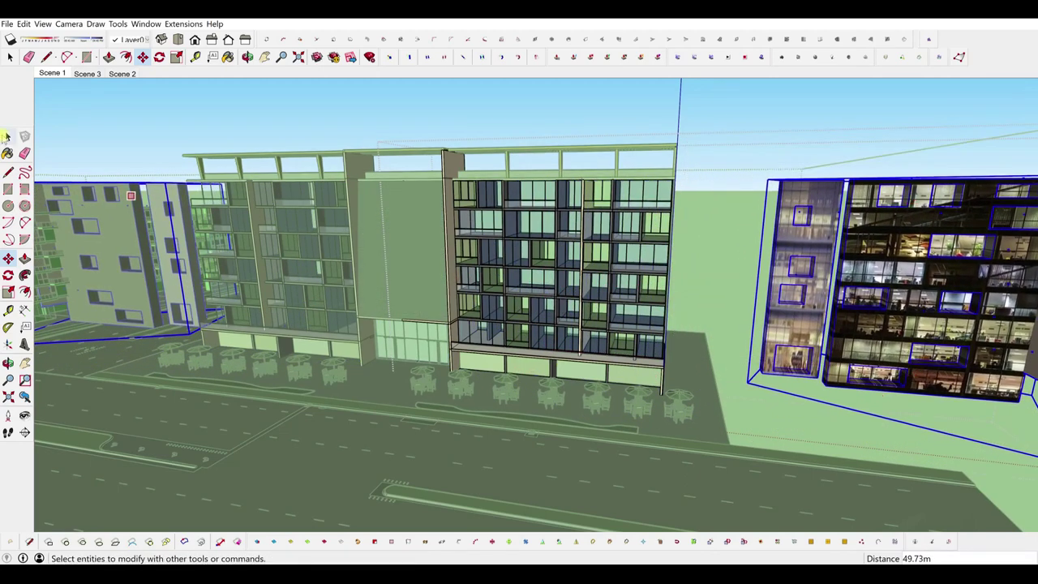
{"action": "left_click", "coordinate": [8, 136]}
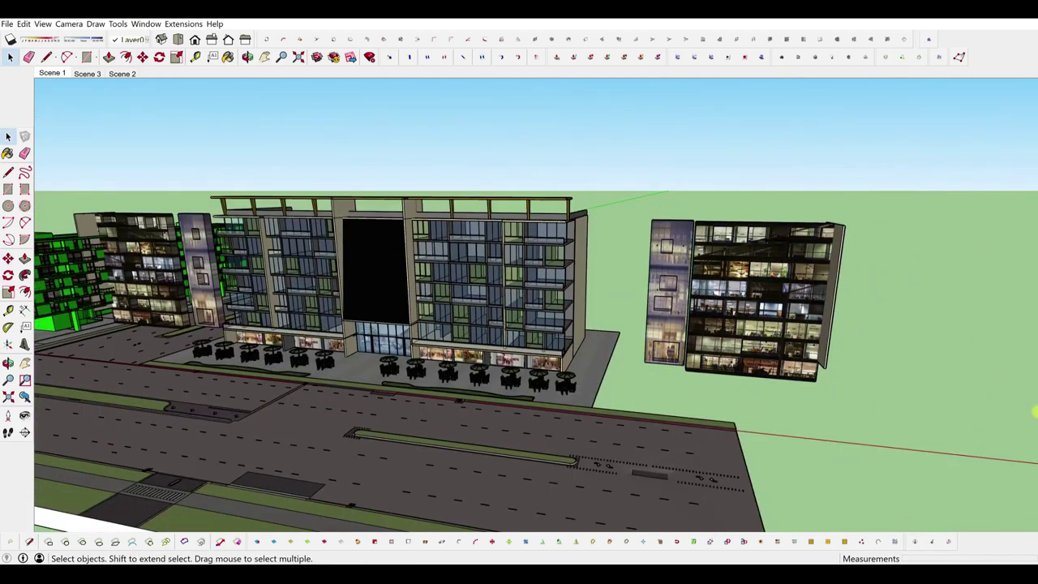
- Examine the moved-out interior image blocks beside the building and the rooms behind the balcony glass
{"action": "scroll", "coordinate": [934, 341], "scroll_direction": "up", "scroll_amount": 8}
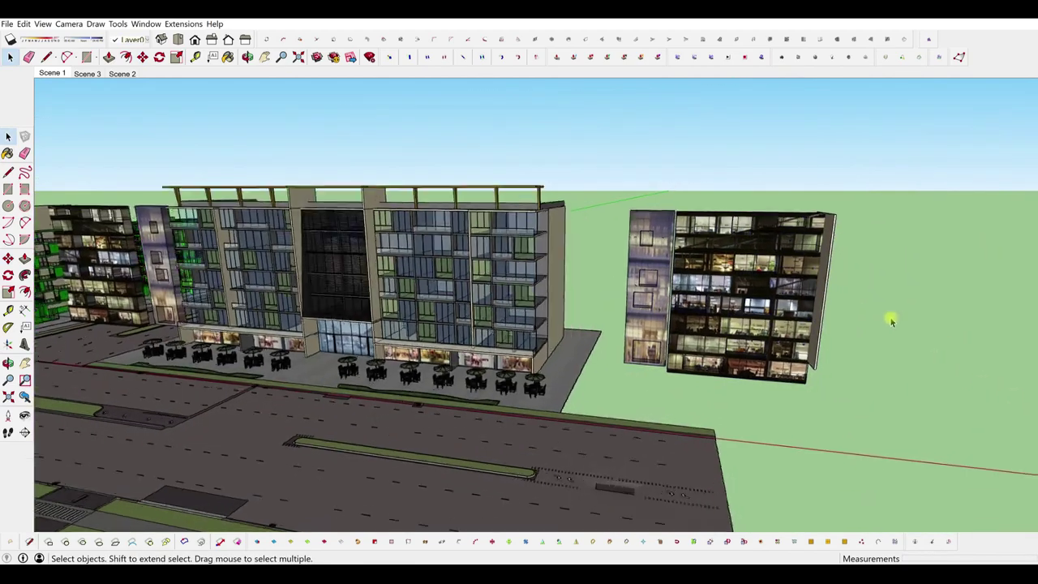
{"action": "middle_click_drag", "start_coordinate": [730, 294], "coordinate": [644, 431]}
{"action": "scroll", "coordinate": [608, 378], "scroll_direction": "down", "scroll_amount": 5}
{"action": "scroll", "coordinate": [179, 217], "scroll_direction": "up", "scroll_amount": 5}
{"action": "scroll", "coordinate": [431, 159], "scroll_direction": "up", "scroll_amount": 5}
{"action": "middle_click_drag", "start_coordinate": [426, 181], "coordinate": [514, 213]}
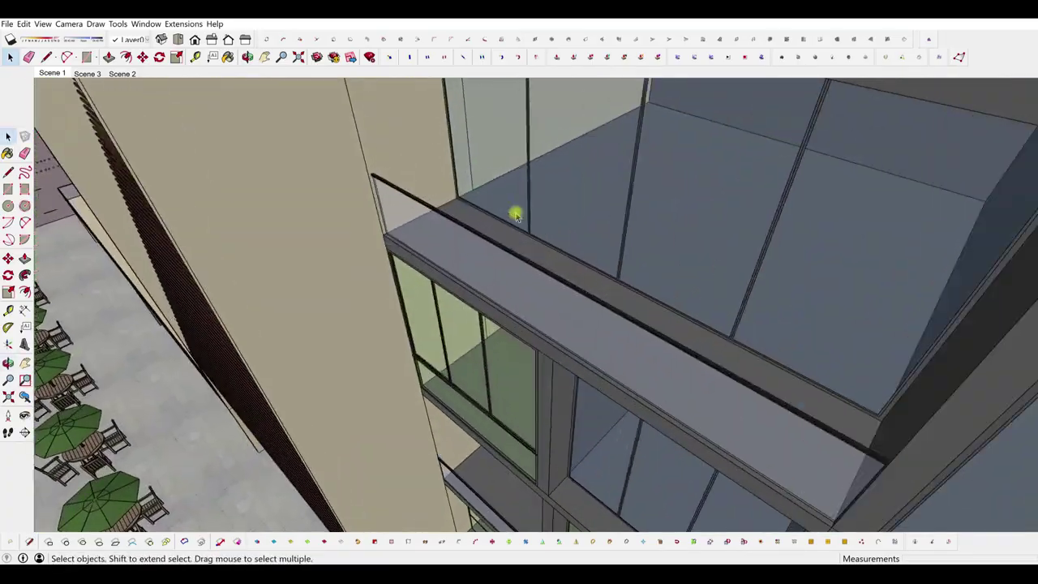
{"action": "scroll", "coordinate": [475, 181], "scroll_direction": "down", "scroll_amount": 10}
{"action": "middle_click_drag", "start_coordinate": [476, 181], "coordinate": [467, 203]}
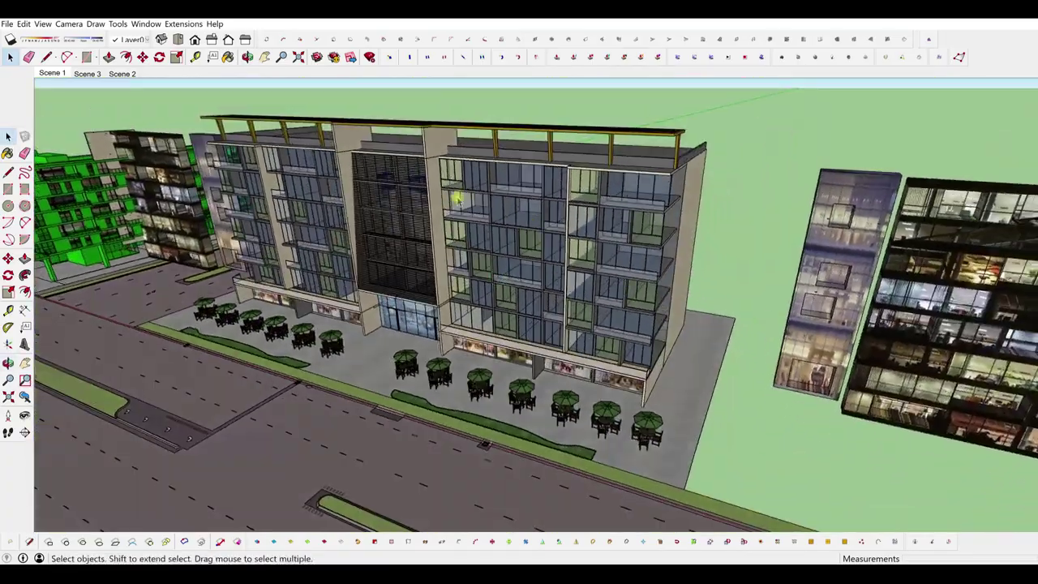
- Examine the room divisions behind the facade's blue and green glazing next to the central louvred screen
{"action": "scroll", "coordinate": [477, 204], "scroll_direction": "up", "scroll_amount": 5}
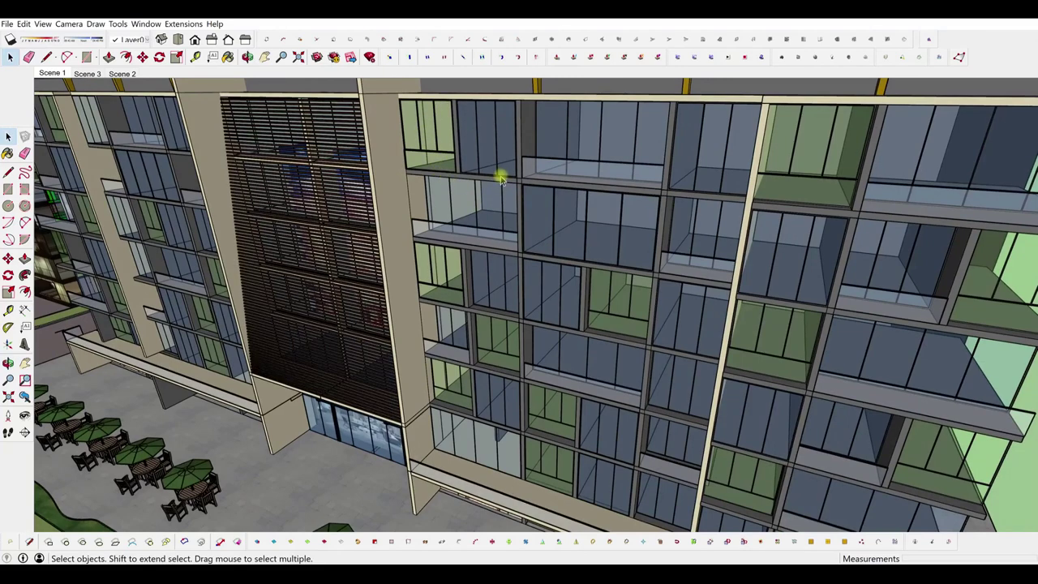
{"action": "scroll", "coordinate": [495, 187], "scroll_direction": "down", "scroll_amount": 8}
{"action": "scroll", "coordinate": [485, 201], "scroll_direction": "up", "scroll_amount": 3}
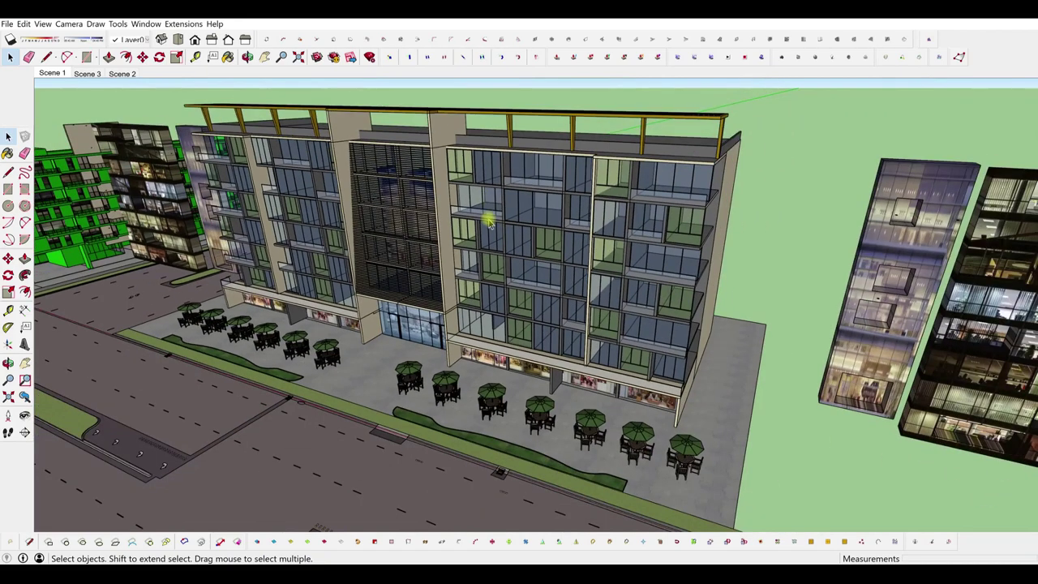
{"action": "middle_click_drag", "start_coordinate": [489, 222], "coordinate": [459, 178]}
{"action": "scroll", "coordinate": [486, 177], "scroll_direction": "up", "scroll_amount": 5}
{"action": "scroll", "coordinate": [459, 178], "scroll_direction": "down", "scroll_amount": 3}
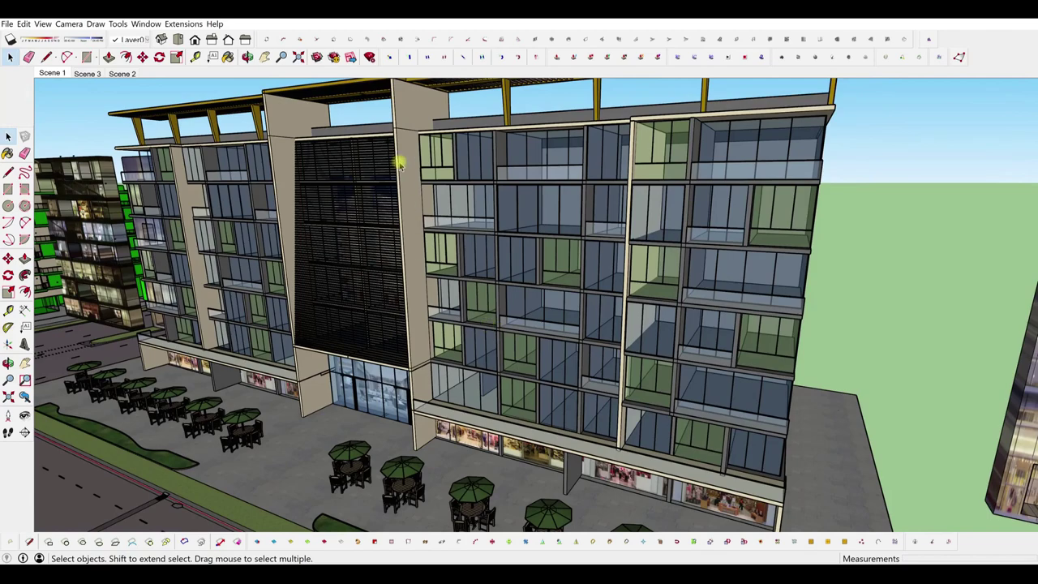
{"action": "scroll", "coordinate": [424, 145], "scroll_direction": "up", "scroll_amount": 6}
{"action": "middle_click_drag", "start_coordinate": [429, 145], "coordinate": [470, 211]}
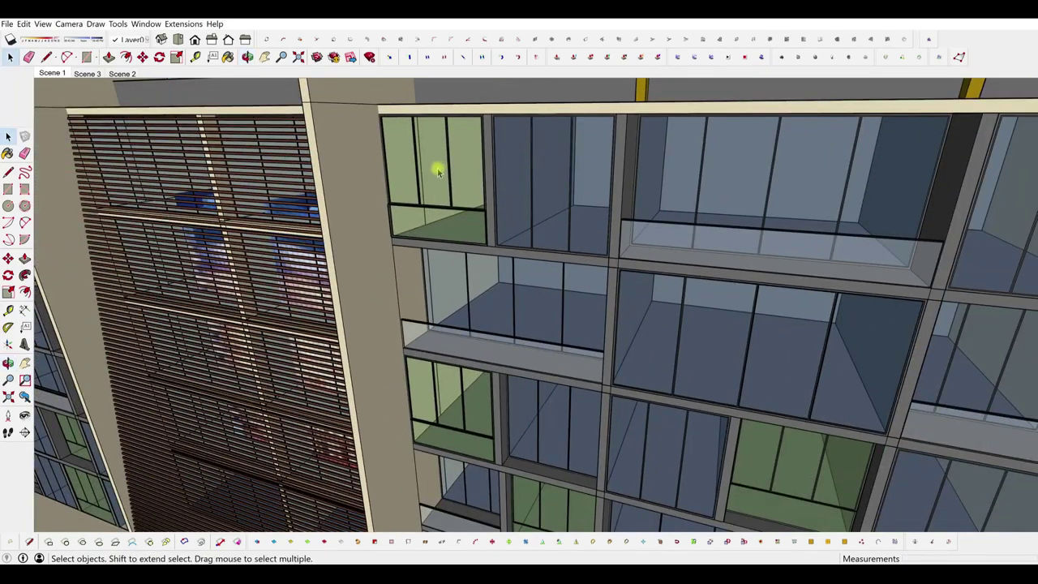
{"action": "scroll", "coordinate": [454, 324], "scroll_direction": "down", "scroll_amount": 6}
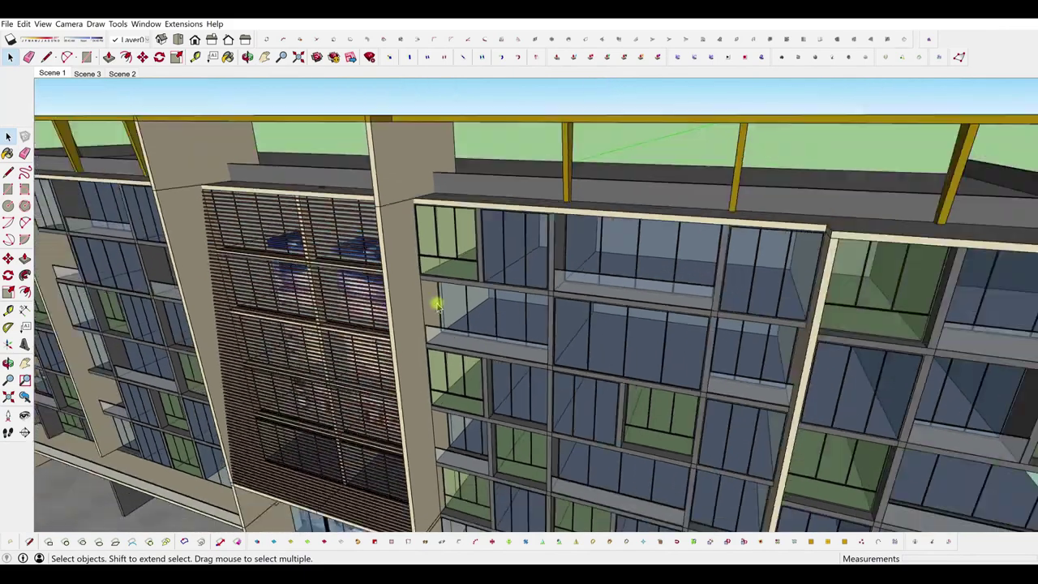
{"action": "scroll", "coordinate": [527, 280], "scroll_direction": "up", "scroll_amount": 4}
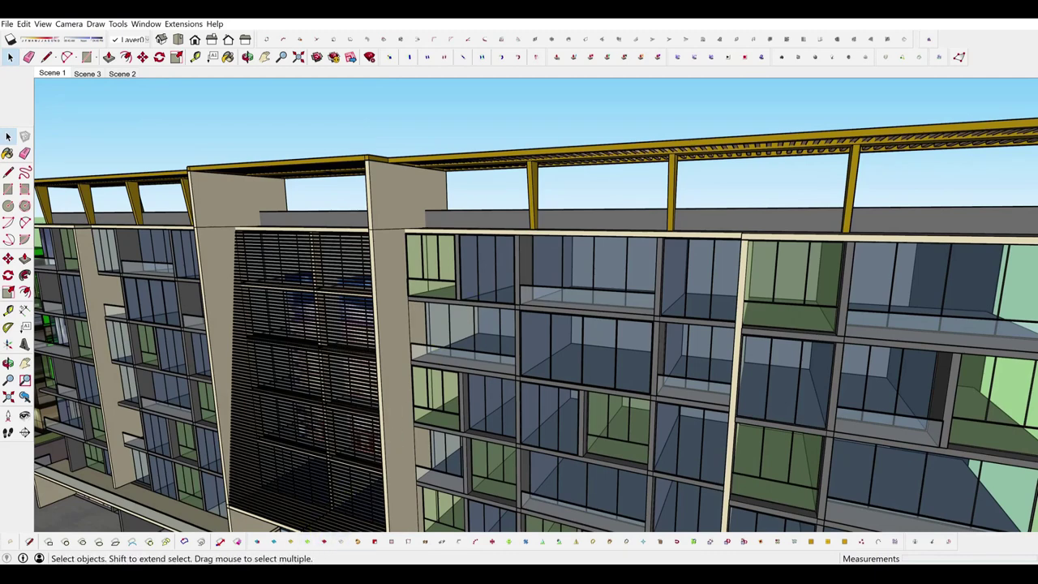
- Switch to the photo viewer to look at the dusk render of the building, and return to the SketchUp model
{"action": "left_click", "coordinate": [290, 542]}
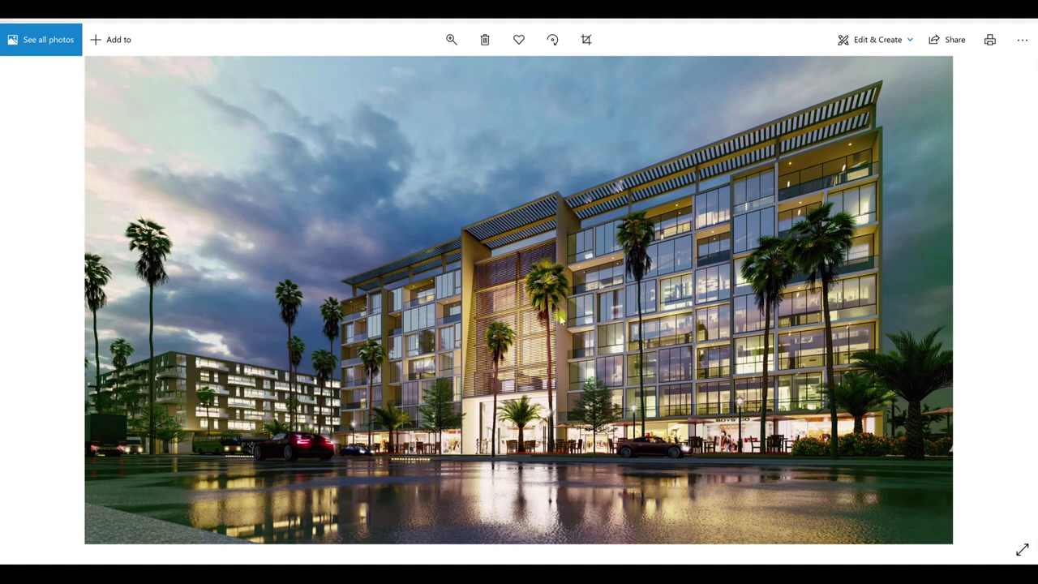
{"action": "mouse_move", "coordinate": [240, 573]}
{"action": "left_click", "coordinate": [289, 534]}
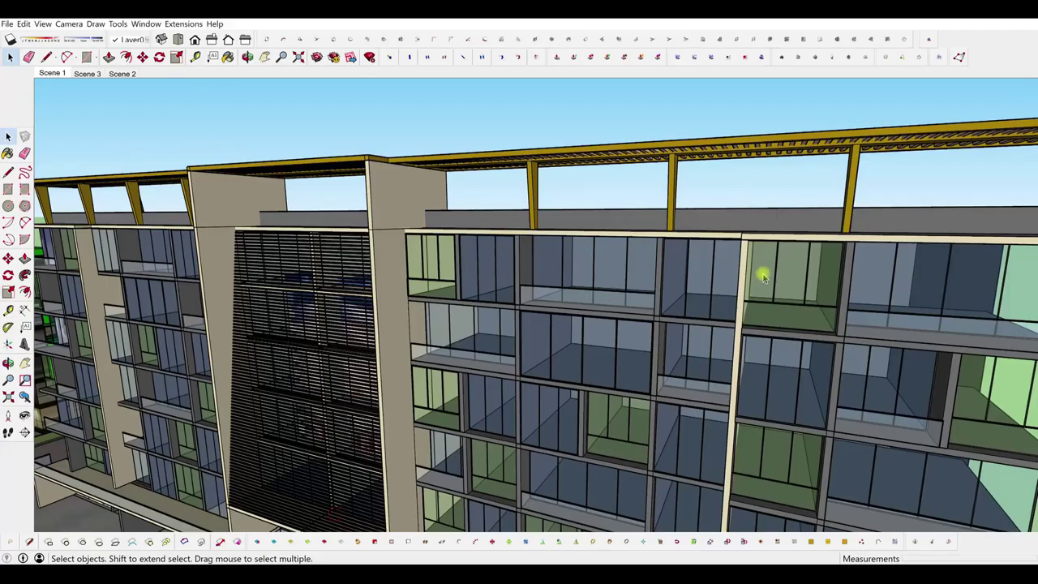
- Examine the moved-out interior image blocks beside the building, including the recessed rooms in the upper floors of the dark office block
{"action": "middle_click_drag", "start_coordinate": [761, 273], "coordinate": [751, 333]}
{"action": "scroll", "coordinate": [294, 254], "scroll_direction": "down", "scroll_amount": 5}
{"action": "mouse_move", "coordinate": [294, 254]}
{"action": "middle_mouse_down"}
{"action": "mouse_move", "coordinate": [490, 227]}
{"action": "mouse_move", "coordinate": [535, 244]}
{"action": "mouse_move", "coordinate": [575, 234]}
{"action": "mouse_move", "coordinate": [661, 275]}
{"action": "mouse_move", "coordinate": [680, 277]}
{"action": "mouse_move", "coordinate": [693, 254]}
{"action": "mouse_move", "coordinate": [671, 351]}
{"action": "middle_mouse_up"}
{"action": "scroll", "coordinate": [694, 253], "scroll_direction": "up", "scroll_amount": 3}
{"action": "scroll", "coordinate": [671, 350], "scroll_direction": "down", "scroll_amount": 5}
{"action": "scroll", "coordinate": [671, 341], "scroll_direction": "up", "scroll_amount": 5}
{"action": "mouse_move", "coordinate": [671, 228]}
{"action": "middle_mouse_down"}
{"action": "mouse_move", "coordinate": [651, 241]}
{"action": "mouse_move", "coordinate": [527, 193]}
{"action": "middle_mouse_up"}
{"action": "scroll", "coordinate": [522, 190], "scroll_direction": "up", "scroll_amount": 3}
{"action": "scroll", "coordinate": [523, 209], "scroll_direction": "down", "scroll_amount": 3}
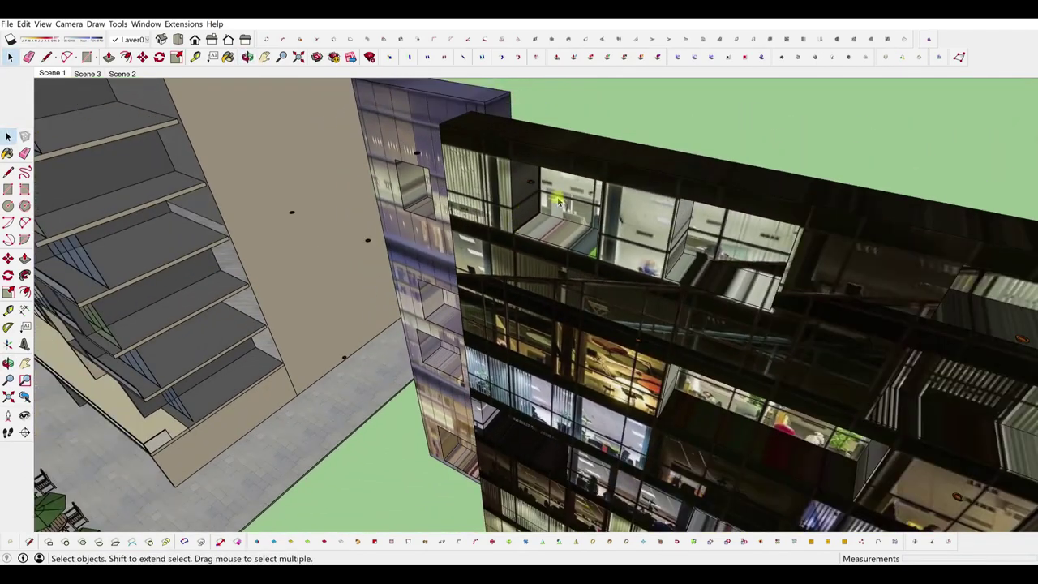
{"action": "scroll", "coordinate": [521, 174], "scroll_direction": "down", "scroll_amount": 3}
{"action": "scroll", "coordinate": [521, 174], "scroll_direction": "up", "scroll_amount": 4}
{"action": "scroll", "coordinate": [468, 208], "scroll_direction": "down", "scroll_amount": 3}
{"action": "scroll", "coordinate": [468, 208], "scroll_direction": "down", "scroll_amount": 3}
- Examine the office-photo texture across all floors of the interior block and the window recesses cut into it
{"action": "middle_click_drag", "start_coordinate": [468, 207], "coordinate": [459, 394]}
{"action": "scroll", "coordinate": [557, 308], "scroll_direction": "up", "scroll_amount": 6}
{"action": "scroll", "coordinate": [566, 343], "scroll_direction": "down", "scroll_amount": 5}
{"action": "middle_click_drag", "start_coordinate": [566, 342], "coordinate": [746, 321]}
{"action": "scroll", "coordinate": [607, 360], "scroll_direction": "up", "scroll_amount": 3}
{"action": "mouse_move", "coordinate": [626, 236]}
{"action": "middle_mouse_down"}
{"action": "mouse_move", "coordinate": [714, 260]}
{"action": "mouse_move", "coordinate": [584, 236]}
{"action": "mouse_move", "coordinate": [508, 135]}
{"action": "middle_mouse_up"}
{"action": "scroll", "coordinate": [506, 135], "scroll_direction": "up", "scroll_amount": 4}
{"action": "scroll", "coordinate": [520, 224], "scroll_direction": "down", "scroll_amount": 2}
{"action": "middle_click_drag", "start_coordinate": [495, 325], "coordinate": [516, 220]}
{"action": "scroll", "coordinate": [516, 221], "scroll_direction": "up", "scroll_amount": 2}
{"action": "scroll", "coordinate": [515, 221], "scroll_direction": "down", "scroll_amount": 2}
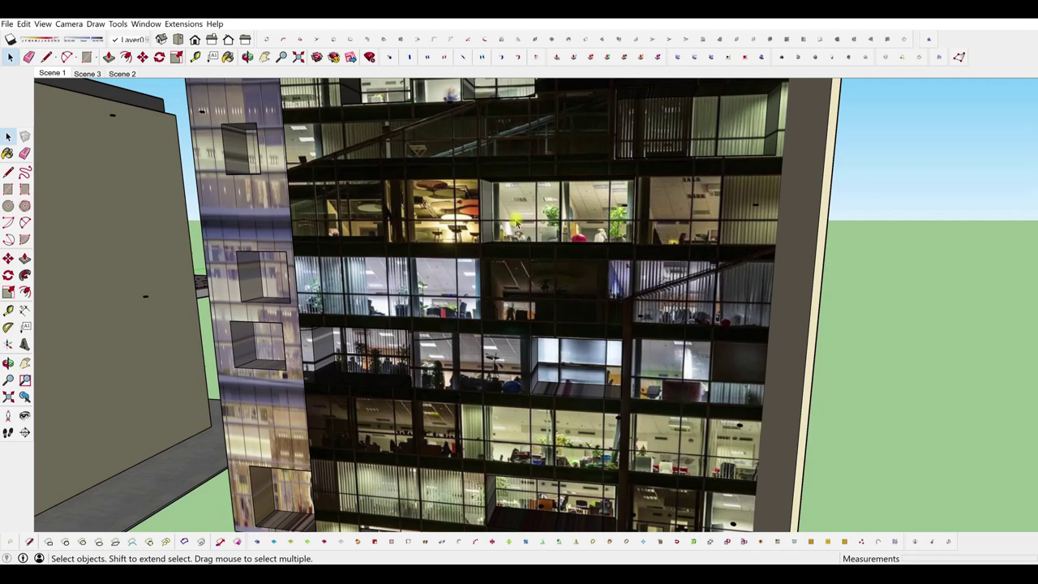
{"action": "scroll", "coordinate": [520, 227], "scroll_direction": "down", "scroll_amount": 5}
{"action": "middle_click_drag", "start_coordinate": [519, 228], "coordinate": [515, 290]}
{"action": "scroll", "coordinate": [514, 291], "scroll_direction": "up", "scroll_amount": 10}
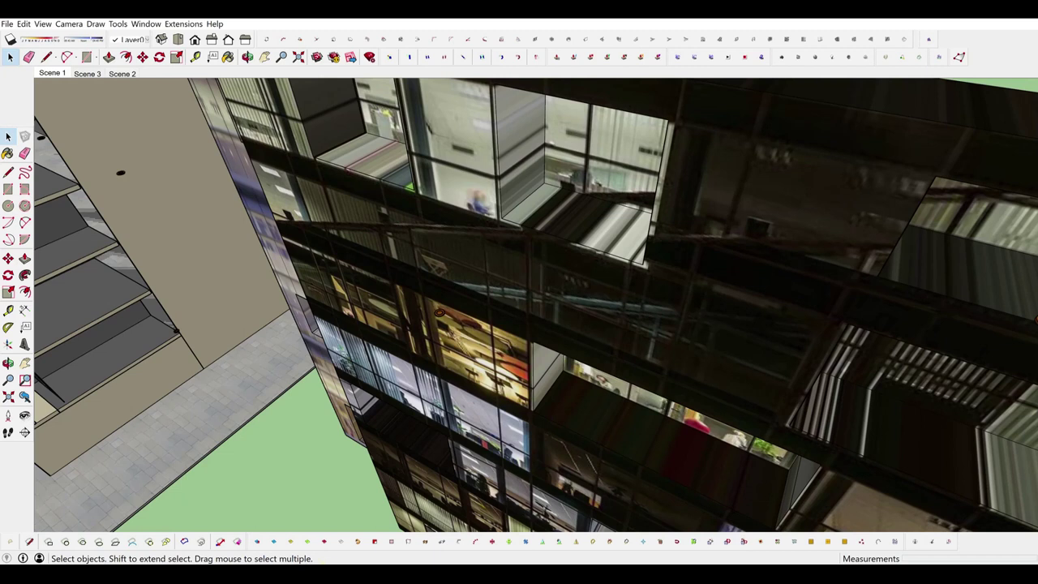
- Switch to the photo viewer and inspect the louvred screen, lit windows and balconies in the dusk render up close
{"action": "left_click", "coordinate": [299, 553]}
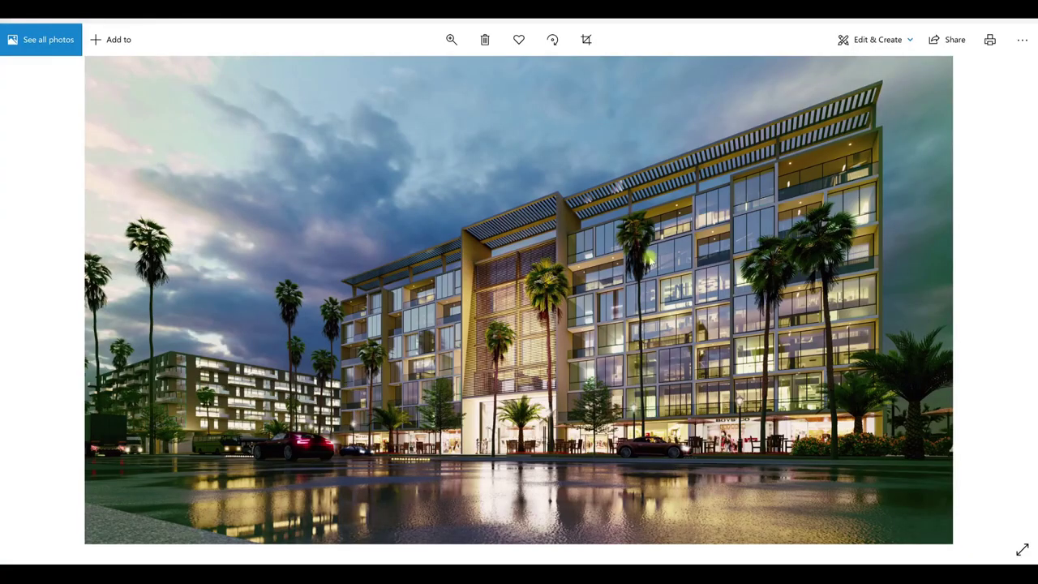
{"action": "scroll", "coordinate": [607, 251], "scroll_direction": "up", "scroll_amount": 6}
{"action": "left_click_drag", "start_coordinate": [595, 246], "coordinate": [595, 331]}
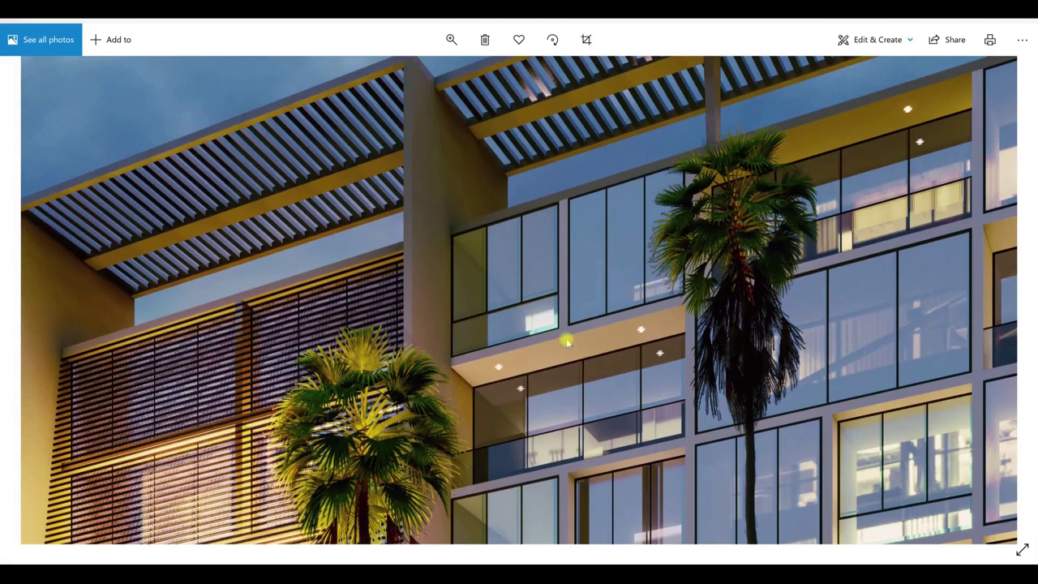
{"action": "scroll", "coordinate": [567, 344], "scroll_direction": "down", "scroll_amount": 4}
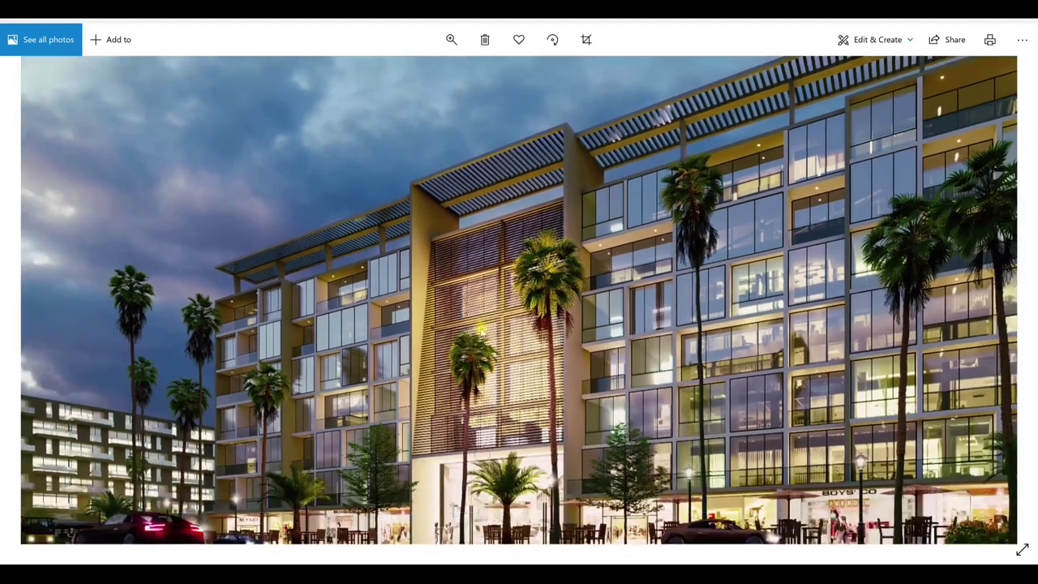
{"action": "scroll", "coordinate": [567, 343], "scroll_direction": "down", "scroll_amount": 1}
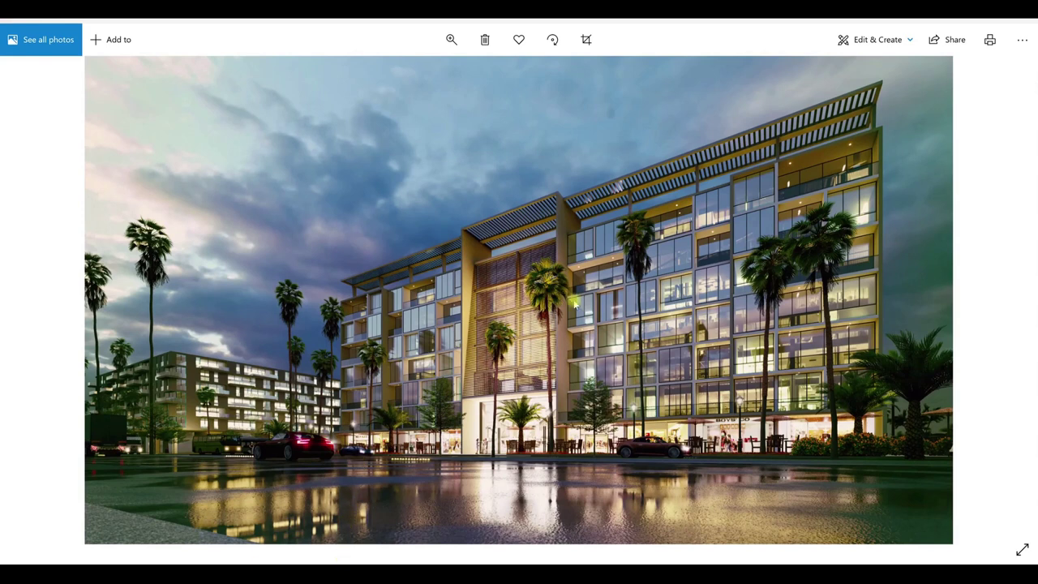
- Return to the SketchUp model and inspect the shopfronts and the central louvred screen above the entrance
{"action": "mouse_move", "coordinate": [239, 572]}
{"action": "left_click", "coordinate": [317, 527]}
{"action": "scroll", "coordinate": [587, 354], "scroll_direction": "down", "scroll_amount": 5}
{"action": "scroll", "coordinate": [730, 387], "scroll_direction": "down", "scroll_amount": 5}
{"action": "middle_click_drag", "start_coordinate": [421, 390], "coordinate": [532, 415]}
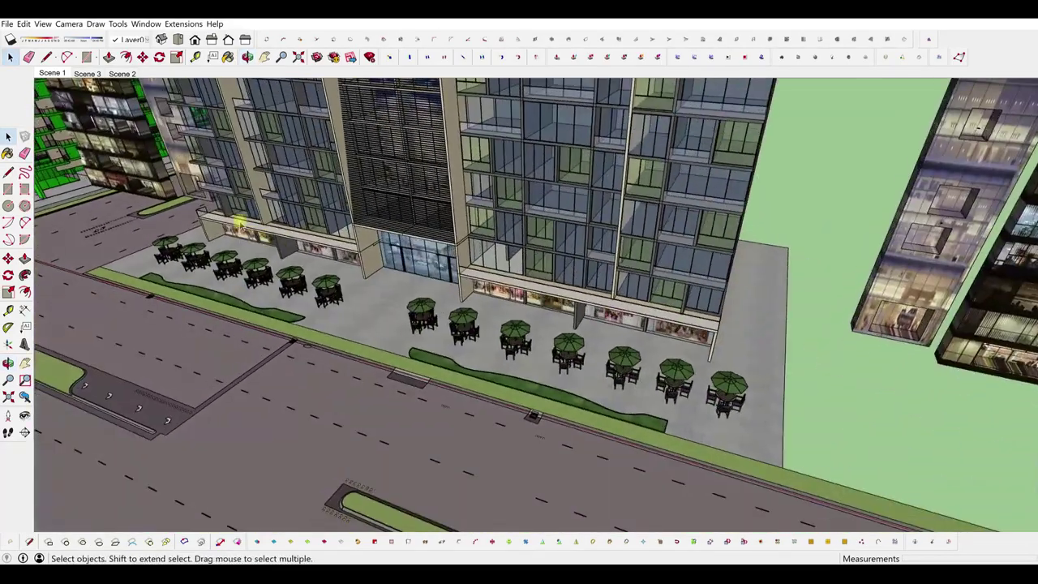
{"action": "scroll", "coordinate": [511, 167], "scroll_direction": "up", "scroll_amount": 8}
{"action": "mouse_move", "coordinate": [510, 167]}
{"action": "middle_mouse_down"}
{"action": "mouse_move", "coordinate": [479, 274]}
{"action": "mouse_move", "coordinate": [456, 208]}
{"action": "middle_mouse_up"}
{"action": "scroll", "coordinate": [434, 471], "scroll_direction": "up", "scroll_amount": 3}
{"action": "mouse_move", "coordinate": [433, 471]}
{"action": "middle_mouse_down"}
{"action": "mouse_move", "coordinate": [443, 346]}
{"action": "mouse_move", "coordinate": [236, 389]}
{"action": "mouse_move", "coordinate": [99, 385]}
{"action": "mouse_move", "coordinate": [398, 392]}
{"action": "middle_mouse_up"}
{"action": "scroll", "coordinate": [443, 346], "scroll_direction": "up", "scroll_amount": 3}
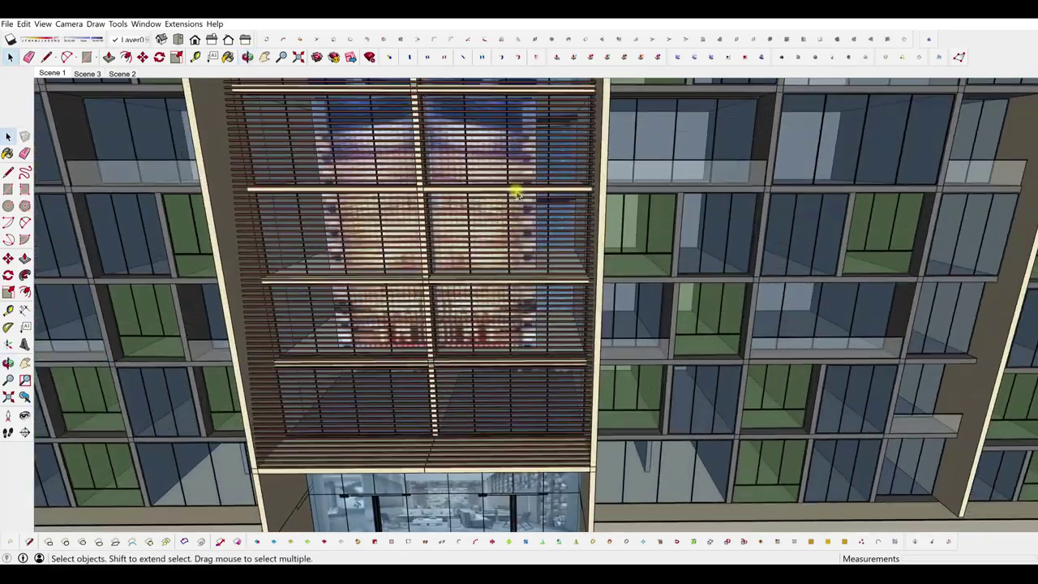
- Examine the interior image placed behind the slats of the central louvred screen
{"action": "scroll", "coordinate": [516, 193], "scroll_direction": "up", "scroll_amount": 2}
{"action": "scroll", "coordinate": [517, 258], "scroll_direction": "down", "scroll_amount": 3}
{"action": "scroll", "coordinate": [559, 223], "scroll_direction": "up", "scroll_amount": 3}
{"action": "middle_click_drag", "start_coordinate": [545, 264], "coordinate": [468, 278]}
{"action": "scroll", "coordinate": [559, 259], "scroll_direction": "up", "scroll_amount": 4}
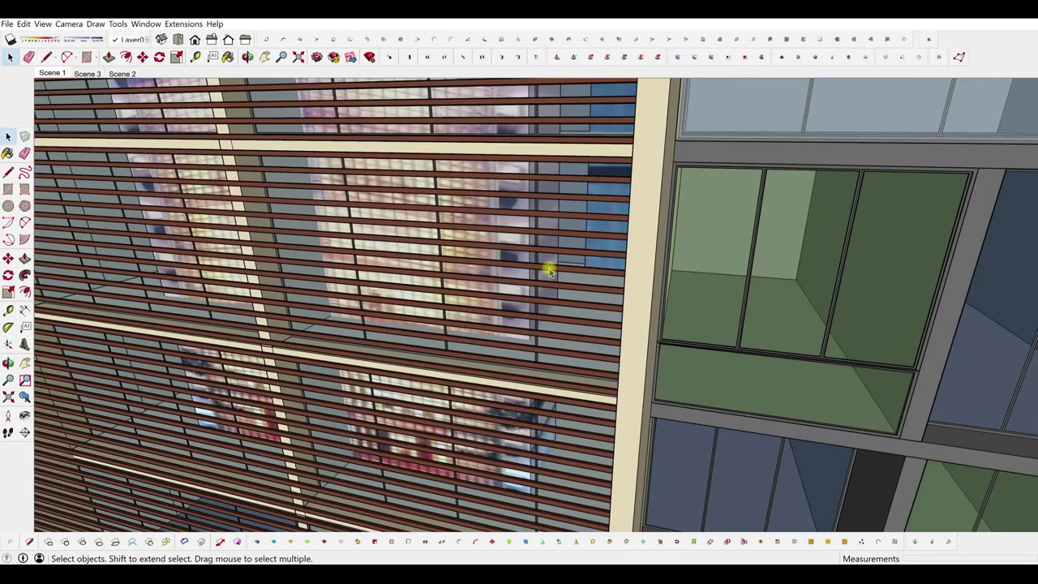
{"action": "middle_click_drag", "start_coordinate": [513, 168], "coordinate": [514, 248]}
{"action": "scroll", "coordinate": [290, 273], "scroll_direction": "up", "scroll_amount": 4}
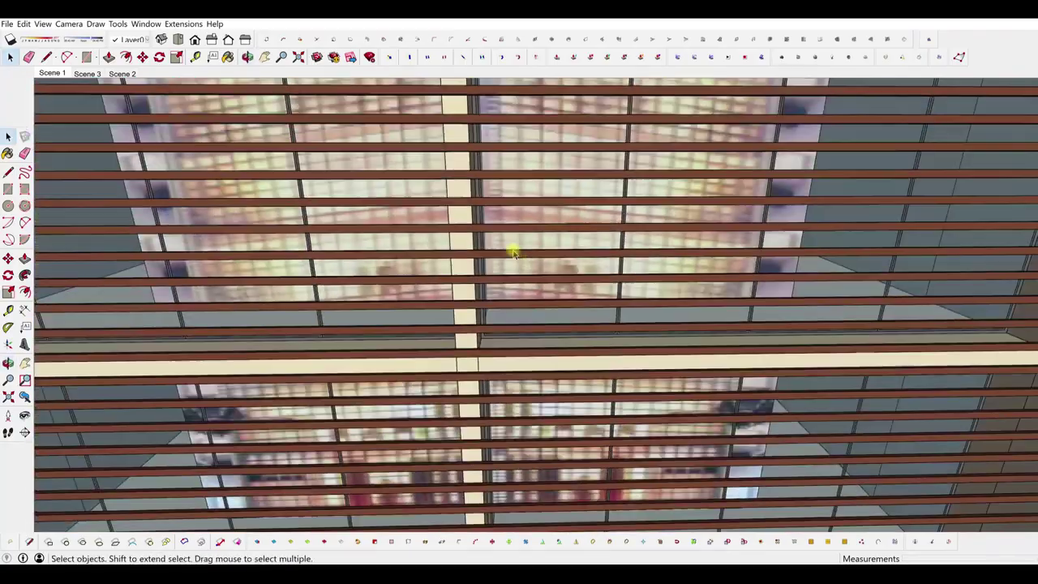
{"action": "scroll", "coordinate": [487, 248], "scroll_direction": "down", "scroll_amount": 5}
{"action": "scroll", "coordinate": [251, 237], "scroll_direction": "up", "scroll_amount": 3}
{"action": "middle_click_drag", "start_coordinate": [250, 236], "coordinate": [257, 225]}
{"action": "scroll", "coordinate": [225, 259], "scroll_direction": "down", "scroll_amount": 7}
{"action": "middle_click_drag", "start_coordinate": [224, 260], "coordinate": [443, 314]}
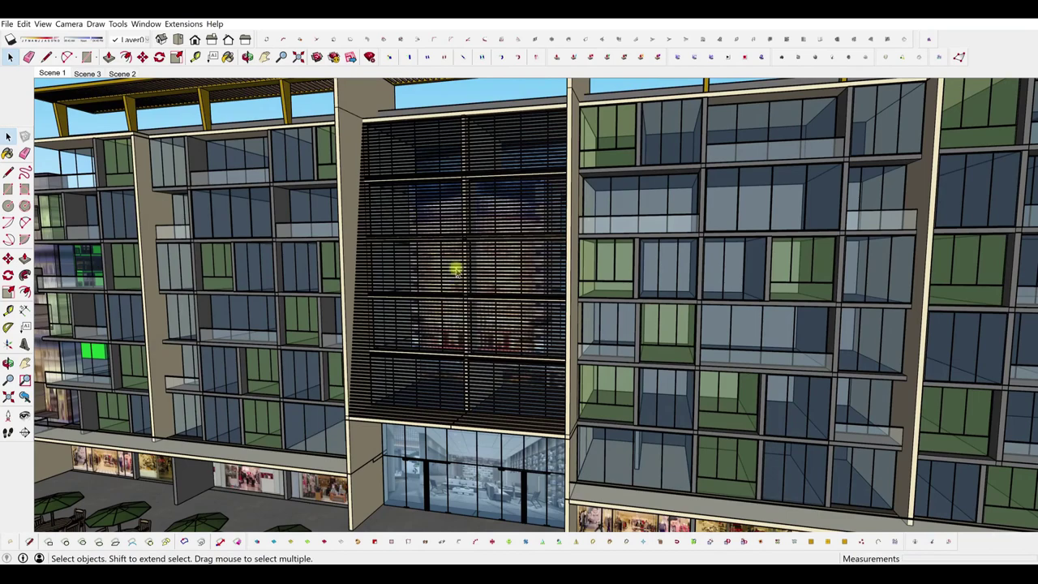
- Put the interior image blocks back inside the building behind the facade glazing
{"action": "scroll", "coordinate": [494, 320], "scroll_direction": "down", "scroll_amount": 4}
{"action": "middle_click_drag", "start_coordinate": [445, 262], "coordinate": [662, 390]}
{"action": "double_click", "coordinate": [675, 391]}
{"action": "double_click", "coordinate": [710, 426]}
{"action": "left_click", "coordinate": [750, 419]}
{"action": "left_click", "coordinate": [885, 387]}
- Restore the Scene 1 view and examine the image-textured interiors behind the glazing of the main facade
{"action": "middle_click_drag", "start_coordinate": [429, 442], "coordinate": [596, 455]}
{"action": "scroll", "coordinate": [595, 454], "scroll_direction": "down", "scroll_amount": 5}
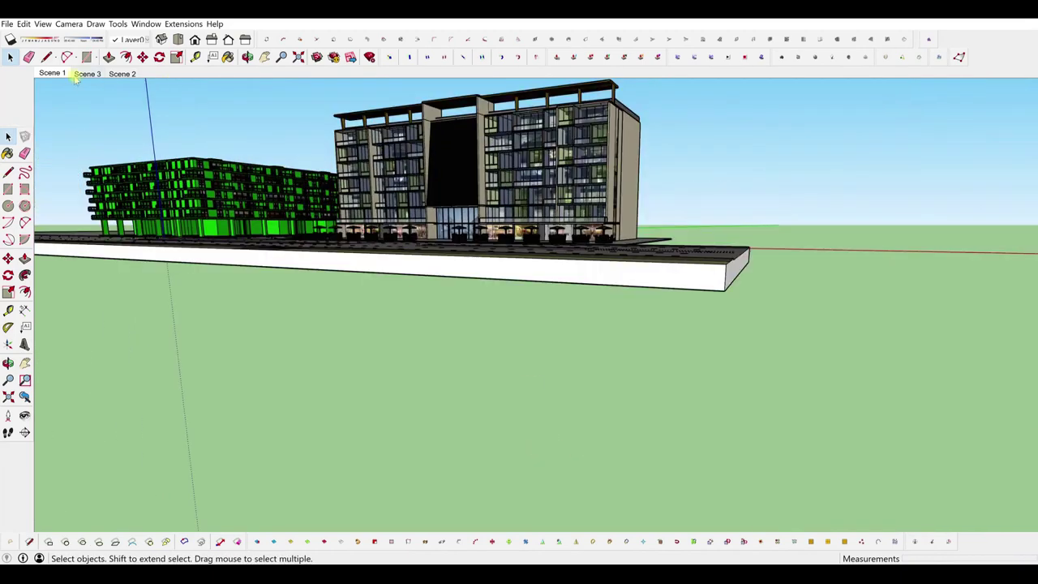
{"action": "left_click", "coordinate": [55, 73]}
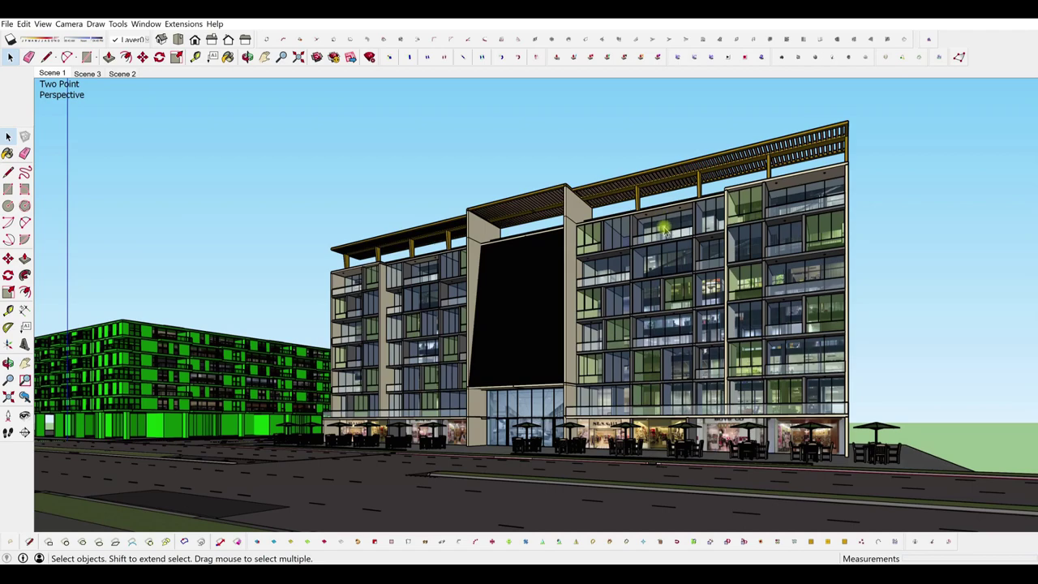
{"action": "middle_click_drag", "start_coordinate": [658, 256], "coordinate": [652, 352]}
{"action": "scroll", "coordinate": [673, 214], "scroll_direction": "up", "scroll_amount": 6}
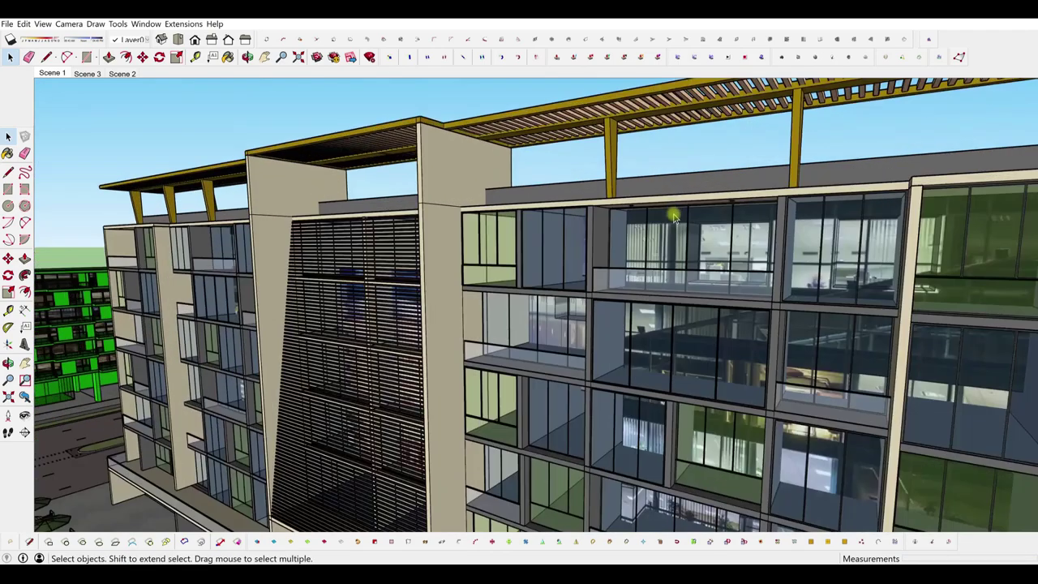
{"action": "mouse_move", "coordinate": [665, 268]}
{"action": "middle_mouse_down"}
{"action": "mouse_move", "coordinate": [644, 220]}
{"action": "mouse_move", "coordinate": [646, 230]}
{"action": "mouse_move", "coordinate": [661, 171]}
{"action": "mouse_move", "coordinate": [736, 240]}
{"action": "mouse_move", "coordinate": [700, 349]}
{"action": "mouse_move", "coordinate": [747, 377]}
{"action": "middle_mouse_up"}
{"action": "scroll", "coordinate": [706, 245], "scroll_direction": "down", "scroll_amount": 6}
{"action": "scroll", "coordinate": [646, 252], "scroll_direction": "down", "scroll_amount": 5}
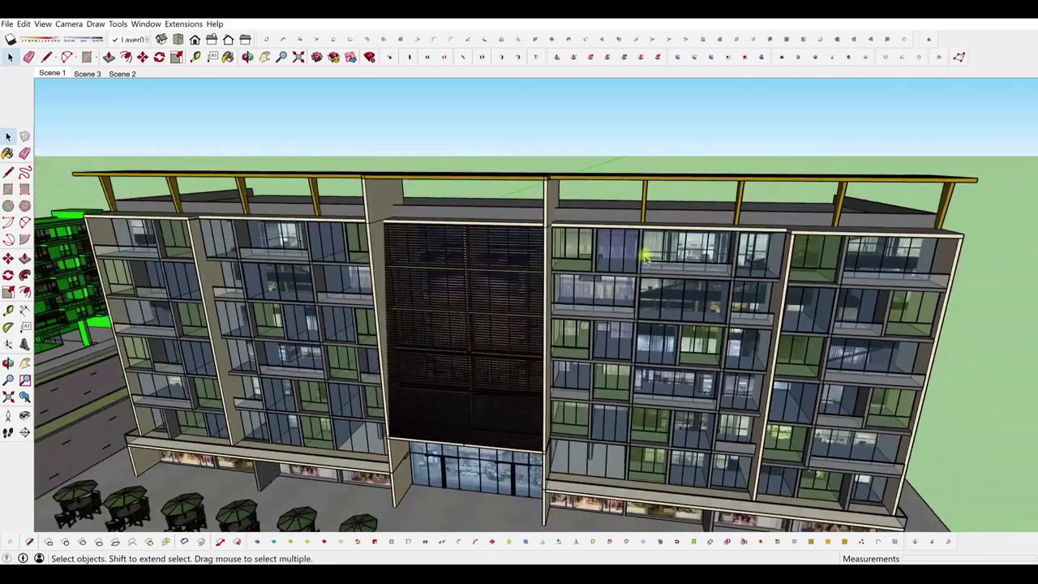
{"action": "scroll", "coordinate": [720, 328], "scroll_direction": "down", "scroll_amount": 2}
{"action": "middle_click_drag", "start_coordinate": [618, 363], "coordinate": [470, 380]}
{"action": "scroll", "coordinate": [477, 382], "scroll_direction": "up", "scroll_amount": 2}
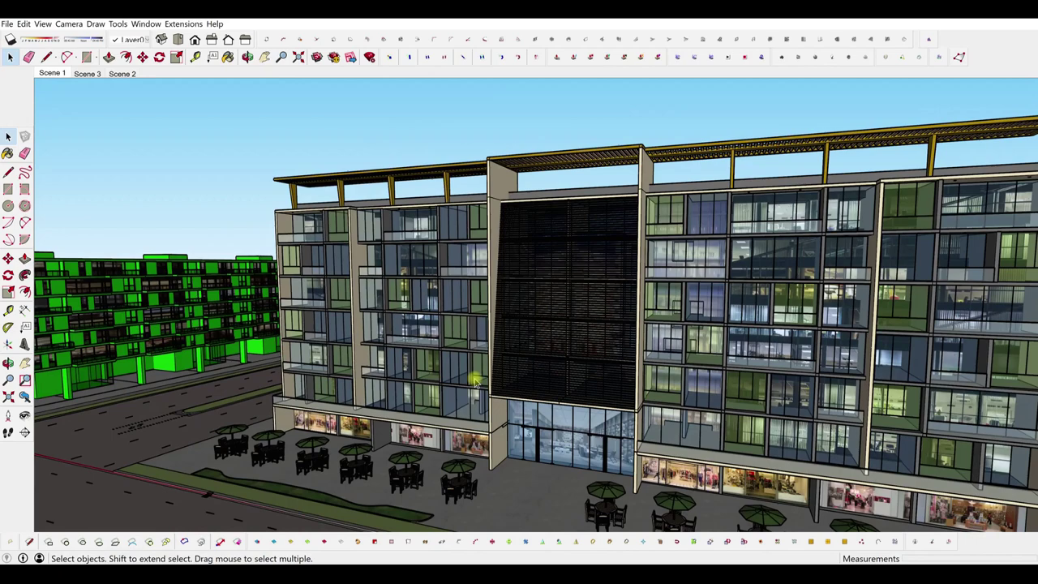
- Examine the green neighbouring building and the interior images behind its balcony windows
{"action": "scroll", "coordinate": [457, 395], "scroll_direction": "down", "scroll_amount": 5}
{"action": "middle_click_drag", "start_coordinate": [417, 449], "coordinate": [160, 255]}
{"action": "scroll", "coordinate": [160, 255], "scroll_direction": "up", "scroll_amount": 5}
{"action": "middle_click_drag", "start_coordinate": [331, 341], "coordinate": [233, 268]}
{"action": "scroll", "coordinate": [471, 372], "scroll_direction": "up", "scroll_amount": 1}
{"action": "middle_click_drag", "start_coordinate": [470, 372], "coordinate": [446, 349]}
{"action": "middle_click_drag", "start_coordinate": [359, 306], "coordinate": [336, 244]}
{"action": "scroll", "coordinate": [335, 232], "scroll_direction": "up", "scroll_amount": 1}
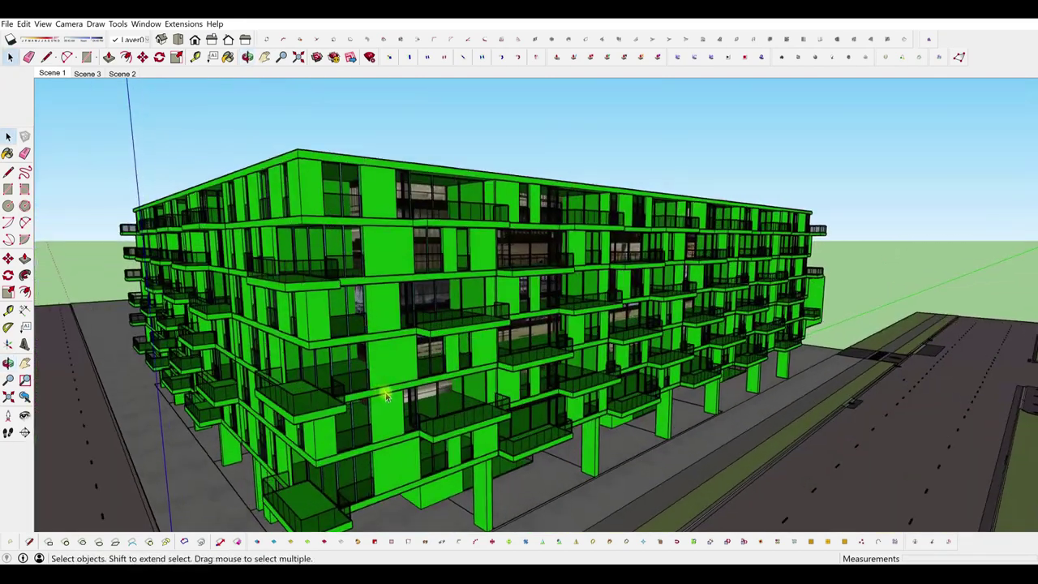
{"action": "middle_click_drag", "start_coordinate": [384, 395], "coordinate": [367, 323]}
{"action": "scroll", "coordinate": [366, 322], "scroll_direction": "down", "scroll_amount": 4}
{"action": "scroll", "coordinate": [428, 310], "scroll_direction": "up", "scroll_amount": 3}
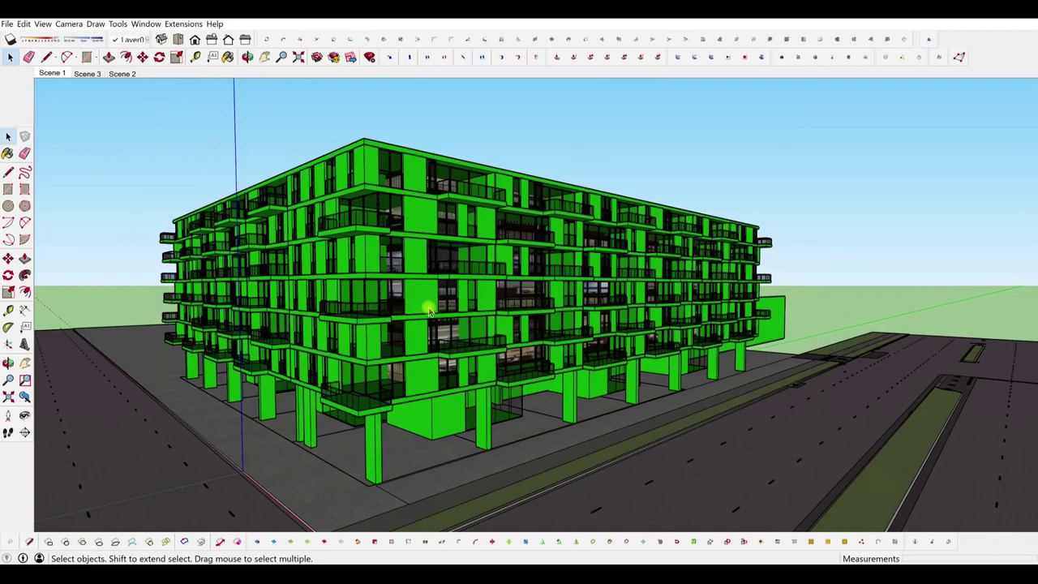
- Review both buildings together across the street intersection, ending on the main facade
{"action": "scroll", "coordinate": [405, 305], "scroll_direction": "down", "scroll_amount": 3}
{"action": "middle_click_drag", "start_coordinate": [490, 393], "coordinate": [559, 490]}
{"action": "scroll", "coordinate": [329, 298], "scroll_direction": "down", "scroll_amount": 4}
{"action": "scroll", "coordinate": [430, 336], "scroll_direction": "down", "scroll_amount": 3}
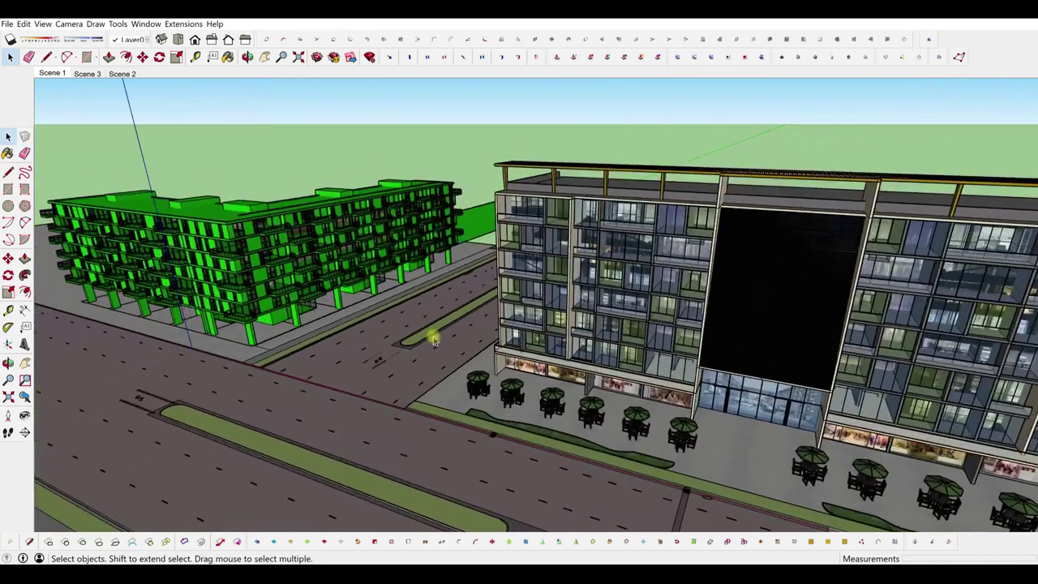
{"action": "middle_click_drag", "start_coordinate": [389, 338], "coordinate": [635, 195]}
{"action": "scroll", "coordinate": [524, 210], "scroll_direction": "up", "scroll_amount": 5}
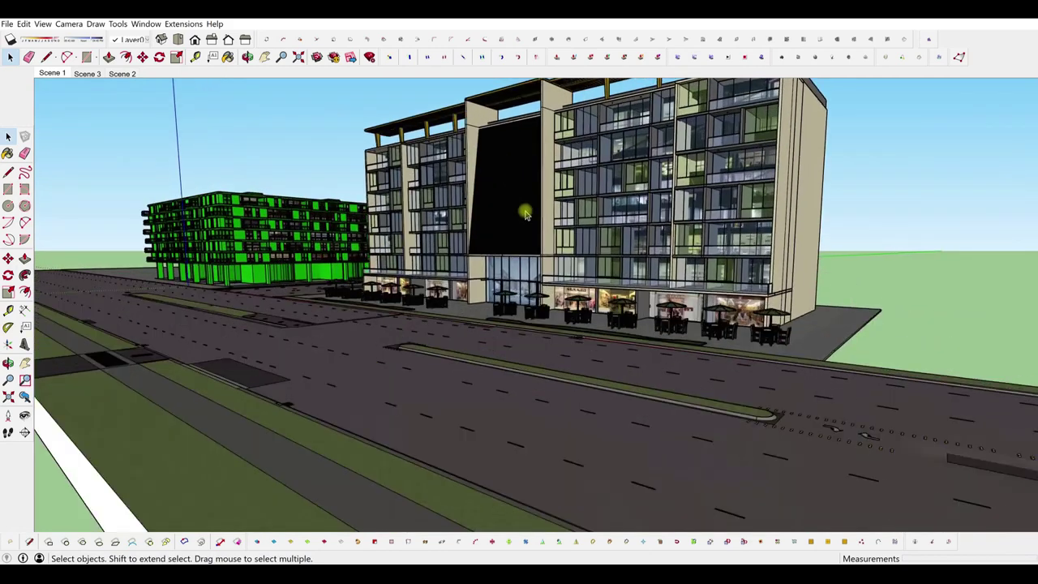
{"action": "middle_click_drag", "start_coordinate": [524, 210], "coordinate": [556, 271]}
{"action": "scroll", "coordinate": [495, 294], "scroll_direction": "down", "scroll_amount": 2}
{"action": "scroll", "coordinate": [494, 294], "scroll_direction": "down", "scroll_amount": 3}
{"action": "scroll", "coordinate": [494, 294], "scroll_direction": "up", "scroll_amount": 3}
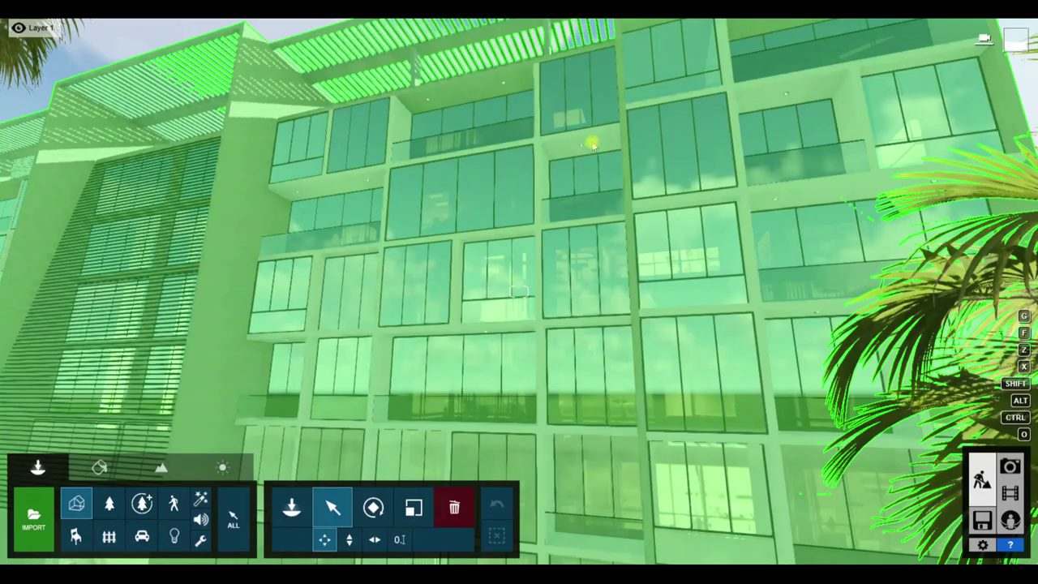
- Switch to Lumion and inspect the main facade's reflective glazing, from close up to the whole building
{"action": "key", "text": "s"}
{"action": "right_click_drag", "start_coordinate": [593, 145], "coordinate": [578, 190]}
{"action": "key", "text": "w"}
{"action": "key", "text": "s"}
{"action": "key", "text": "w"}
{"action": "key", "text": "s"}
{"action": "right_click_drag", "start_coordinate": [592, 146], "coordinate": [520, 88]}
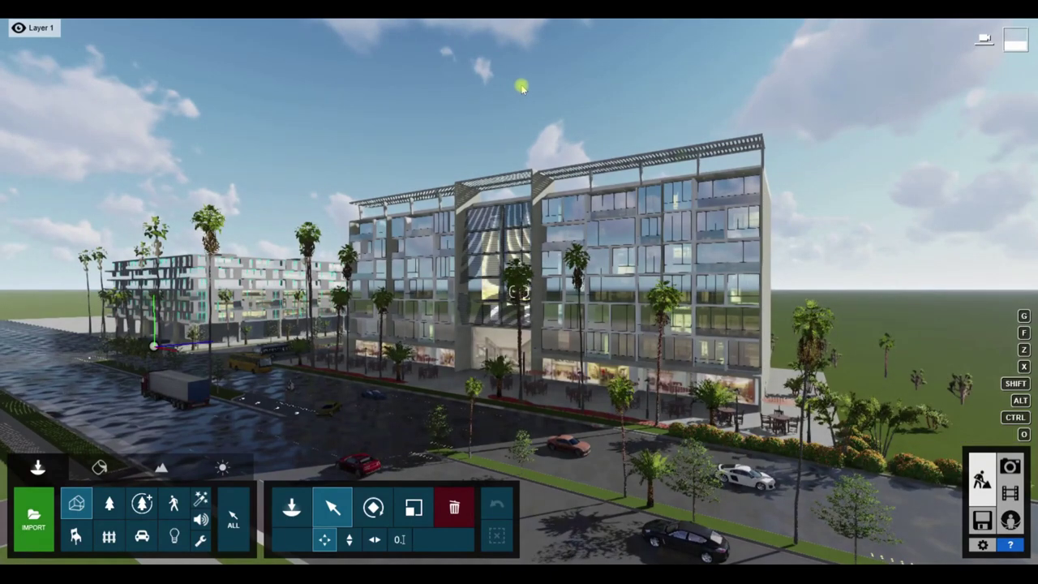
- Open the BOYS' CO shopfront image material in the Material Editor
{"action": "key", "text": "w"}
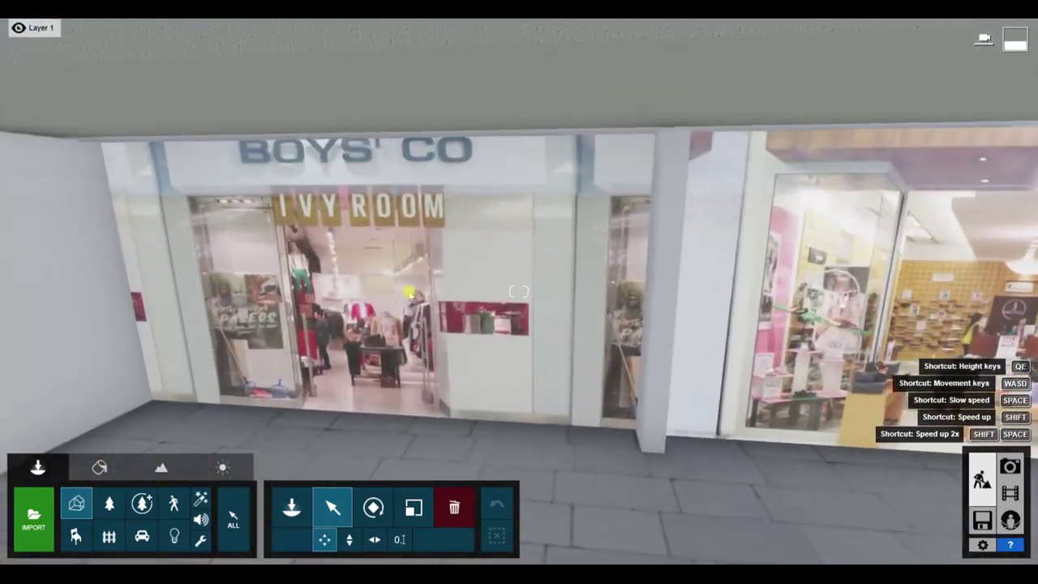
{"action": "left_click", "coordinate": [409, 293]}
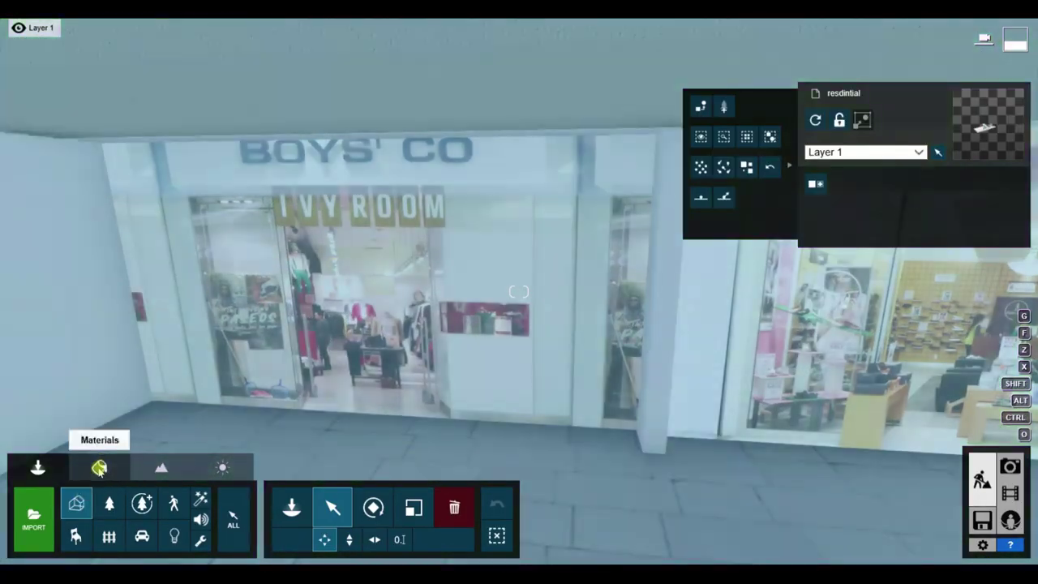
{"action": "left_click", "coordinate": [100, 468]}
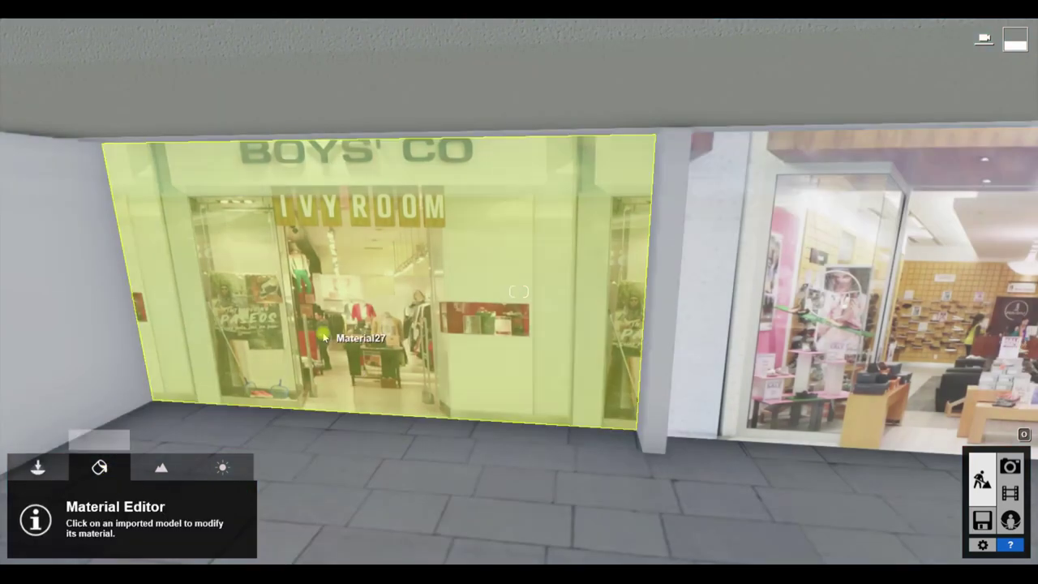
{"action": "left_click", "coordinate": [112, 355]}
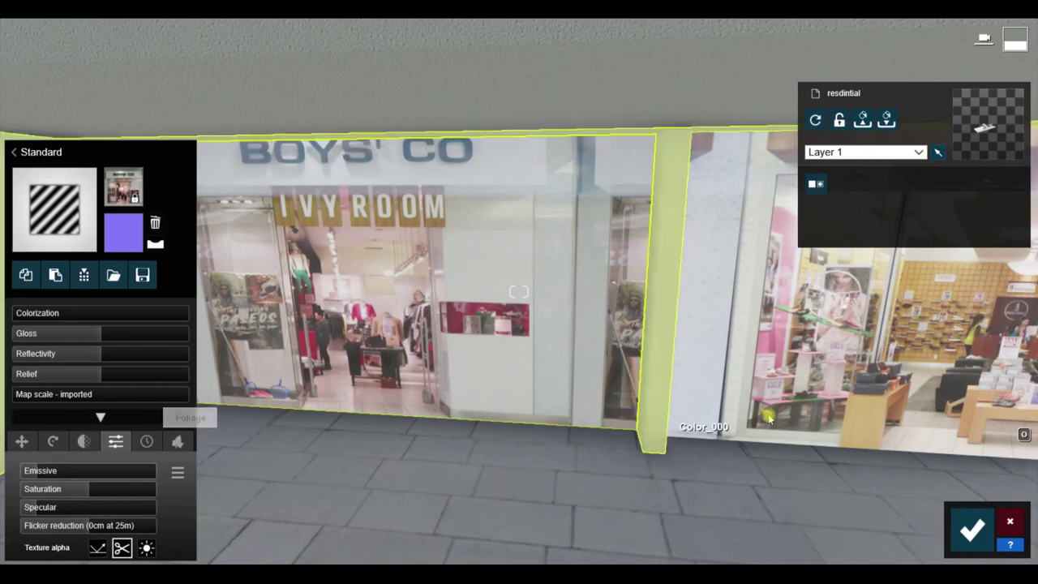
- Examine the image-textured shopfronts along the ground-floor walkway of the building
{"action": "key", "text": "s"}
{"action": "right_click_drag", "start_coordinate": [560, 424], "coordinate": [438, 414]}
{"action": "key", "text": "w"}
{"action": "right_click_drag", "start_coordinate": [803, 426], "coordinate": [769, 429]}
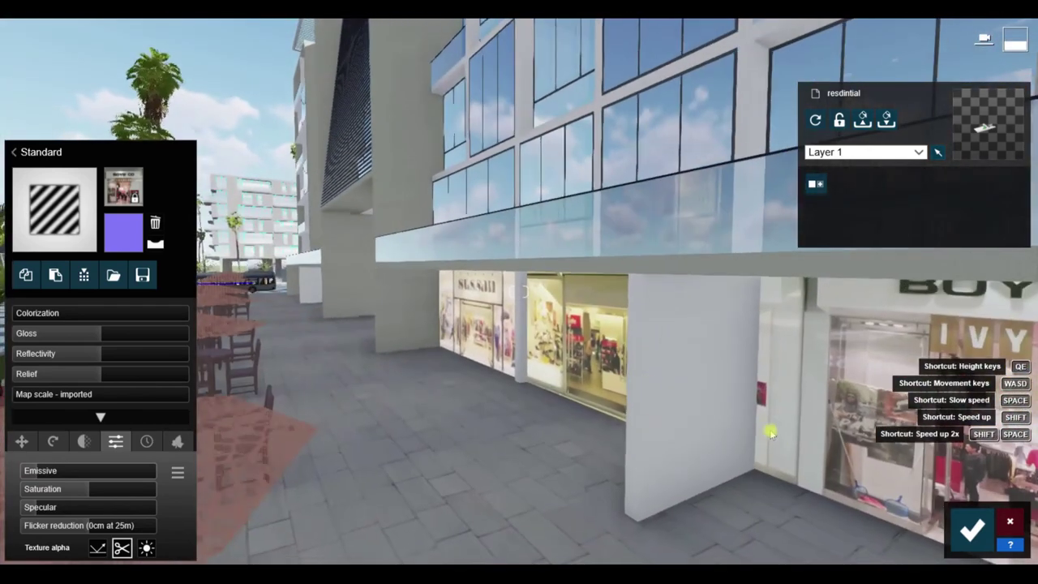
{"action": "key", "text": "w"}
{"action": "right_click_drag", "start_coordinate": [512, 364], "coordinate": [496, 383]}
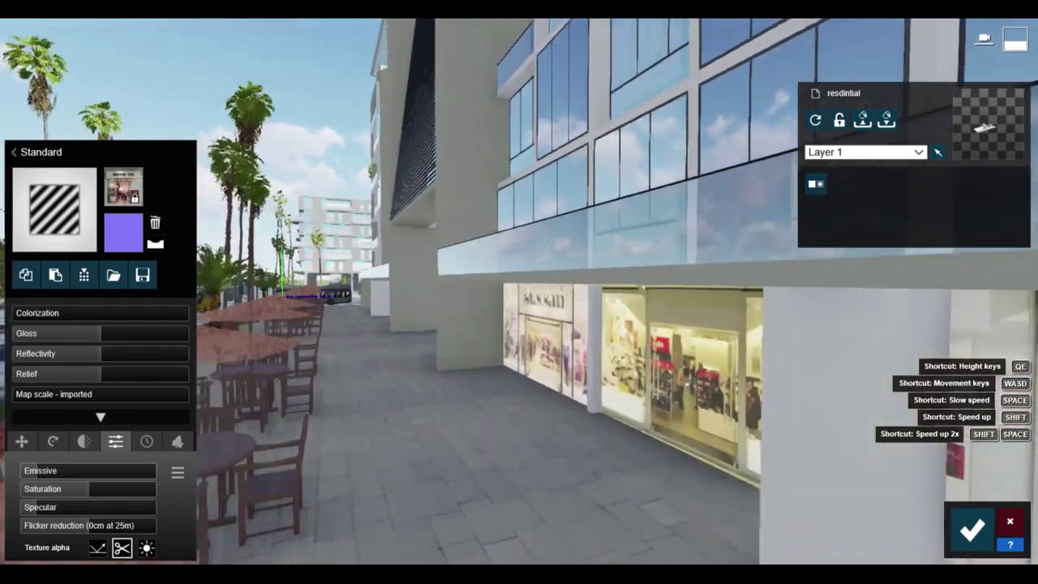
{"action": "key", "text": "s"}
{"action": "key", "text": "s"}
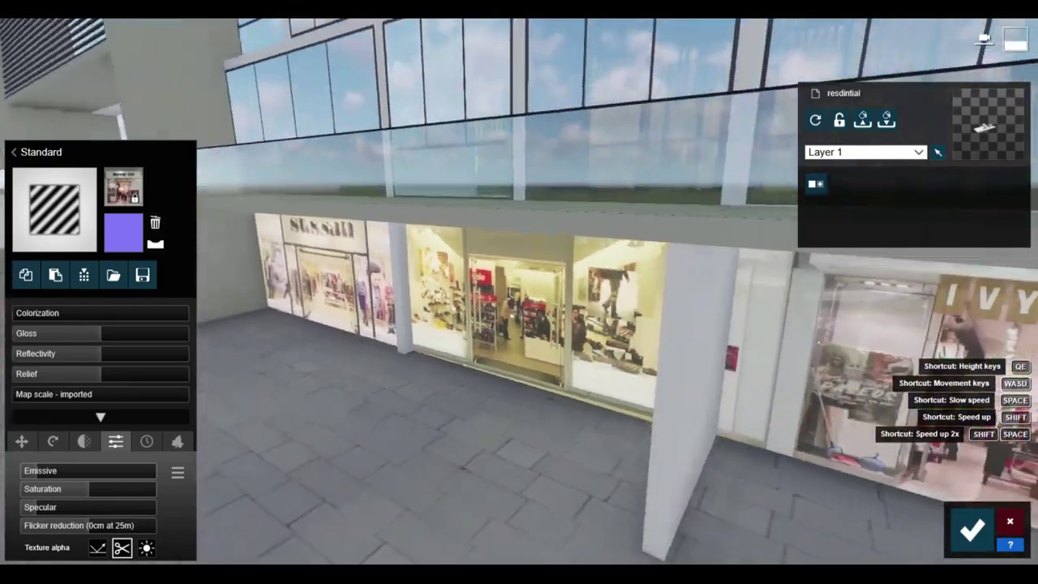
- Inspect the interior images behind the upper-floor glazing and the central louvred screen
{"action": "key", "text": "q"}
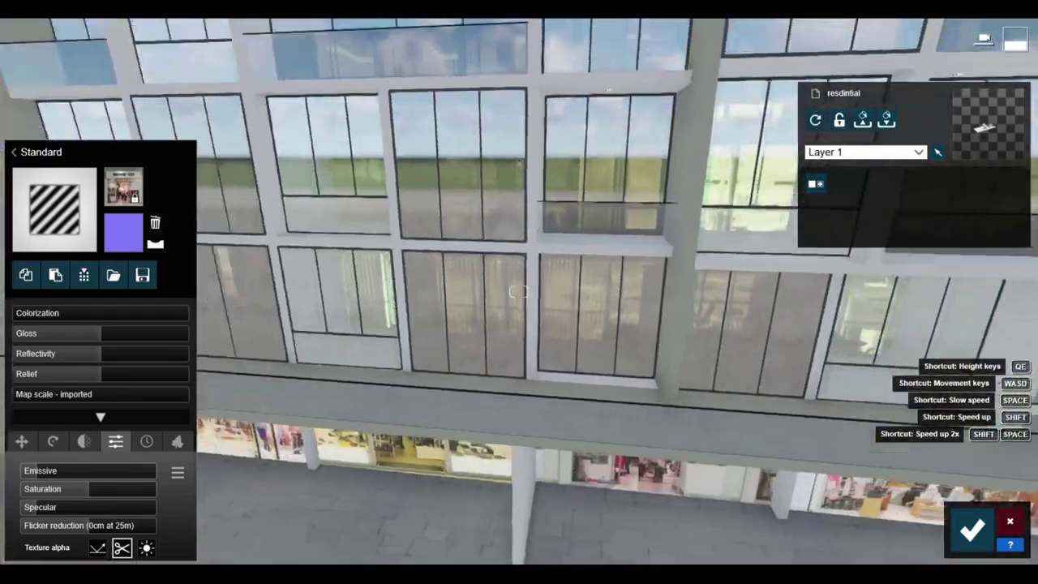
{"action": "right_click_drag", "start_coordinate": [689, 422], "coordinate": [664, 349]}
{"action": "key", "text": "w"}
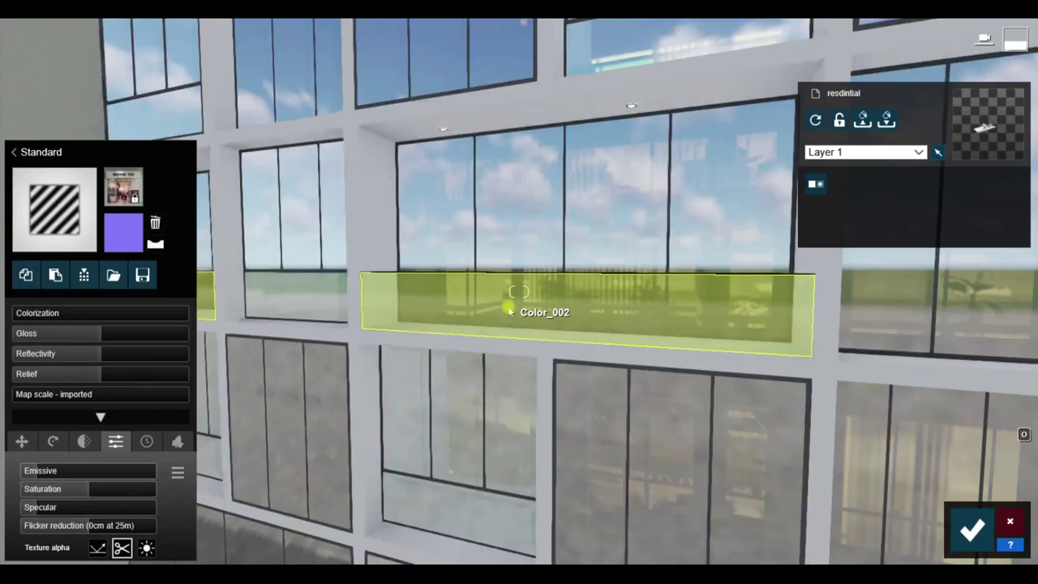
{"action": "key", "text": "s"}
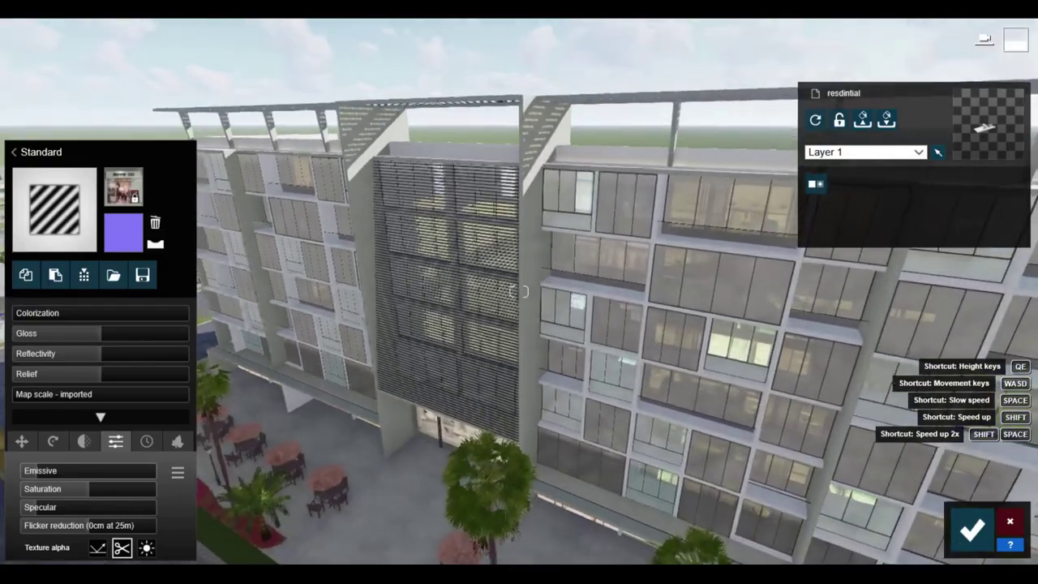
- Open the yellow-tinted interior image material behind the upper-floor glazing in the Material Editor
{"action": "right_click_drag", "start_coordinate": [519, 291], "coordinate": [600, 312]}
{"action": "key", "text": "w"}
{"action": "scroll", "coordinate": [519, 291], "scroll_direction": "up", "scroll_amount": 4}
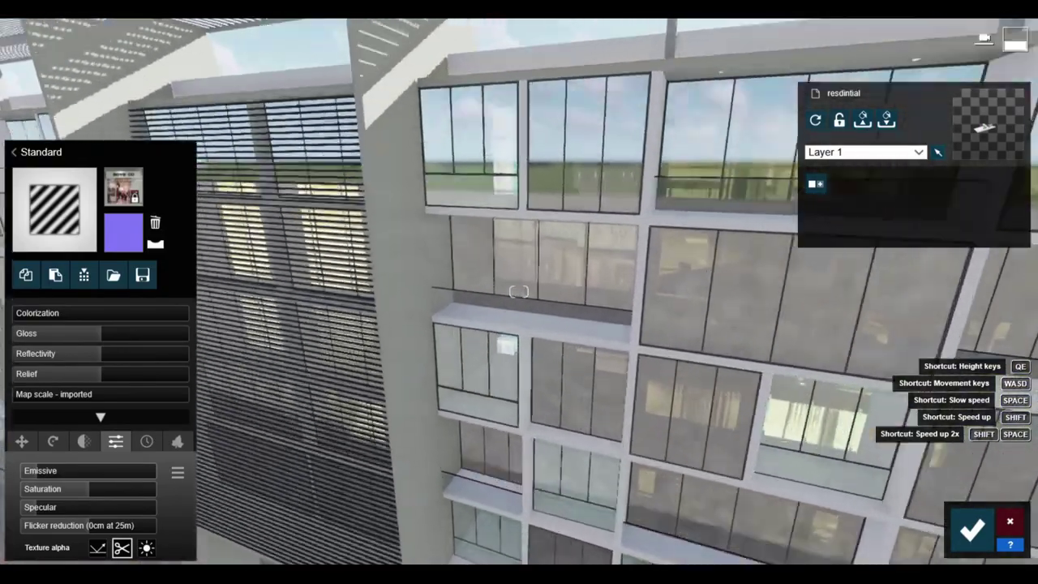
{"action": "scroll", "coordinate": [519, 292], "scroll_direction": "down", "scroll_amount": 5}
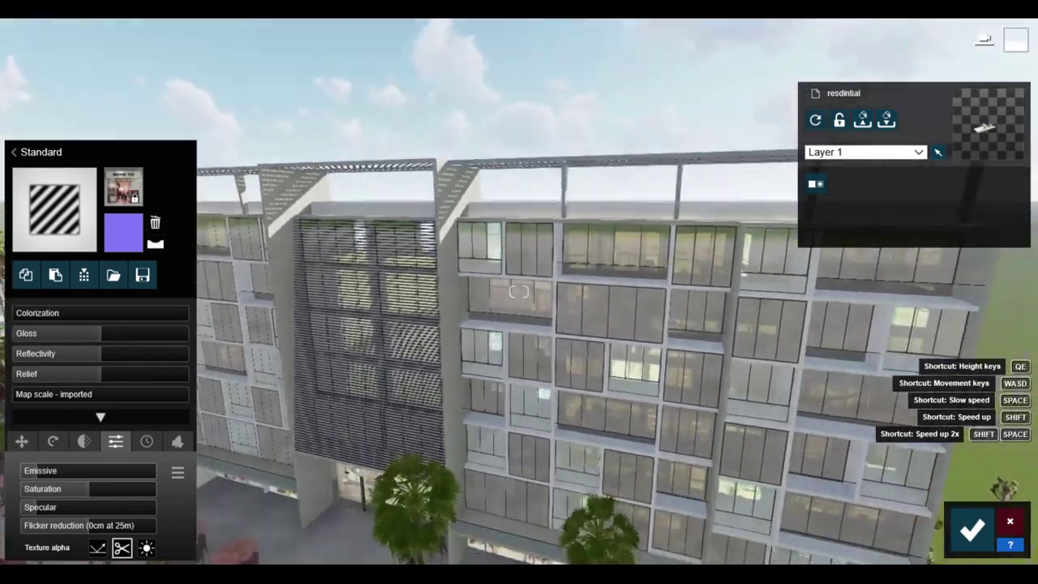
{"action": "right_click_drag", "start_coordinate": [519, 291], "coordinate": [649, 284]}
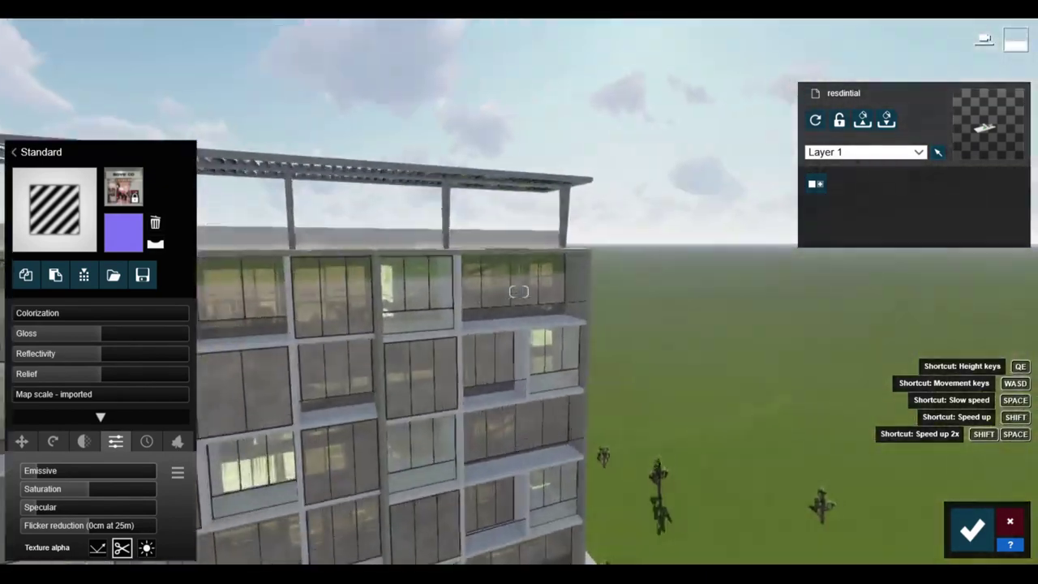
{"action": "key", "text": "w"}
{"action": "key", "text": "s"}
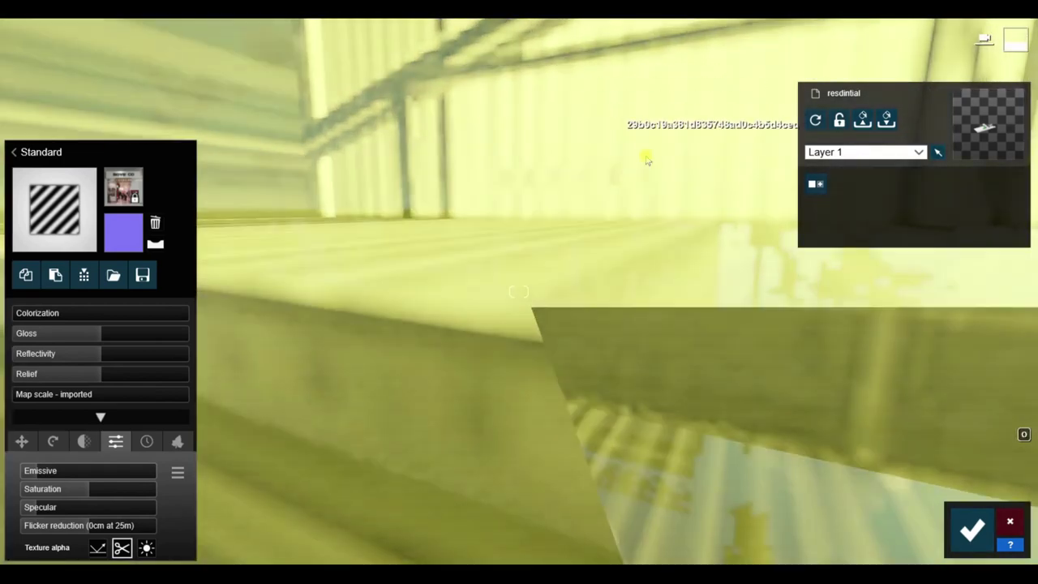
{"action": "key", "text": "s"}
{"action": "right_click_drag", "start_coordinate": [647, 161], "coordinate": [703, 198]}
{"action": "left_click", "coordinate": [604, 231]}
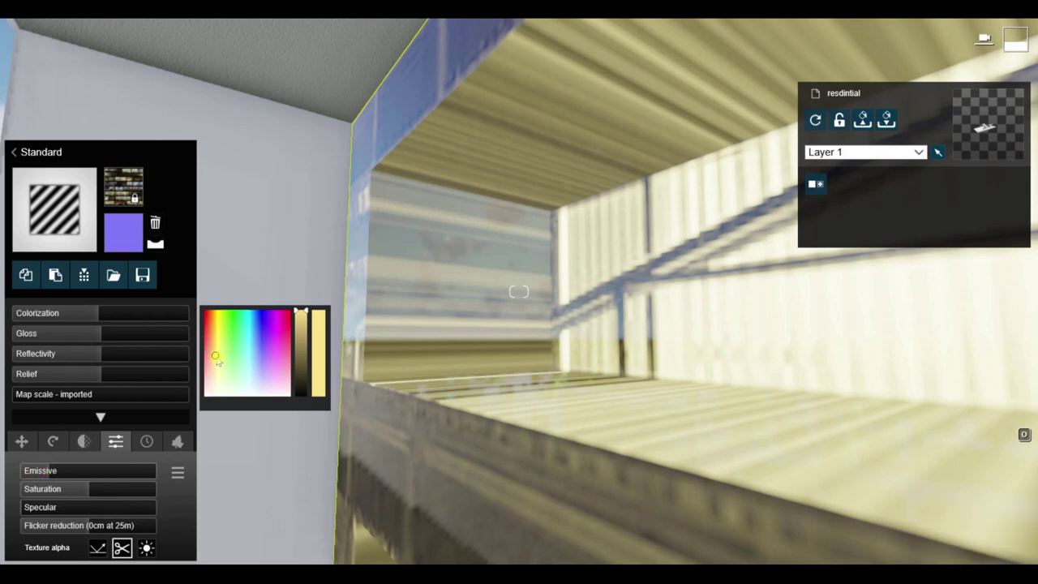
- Examine the image-textured interior box from inside and from the whole main facade
{"action": "key", "text": "s"}
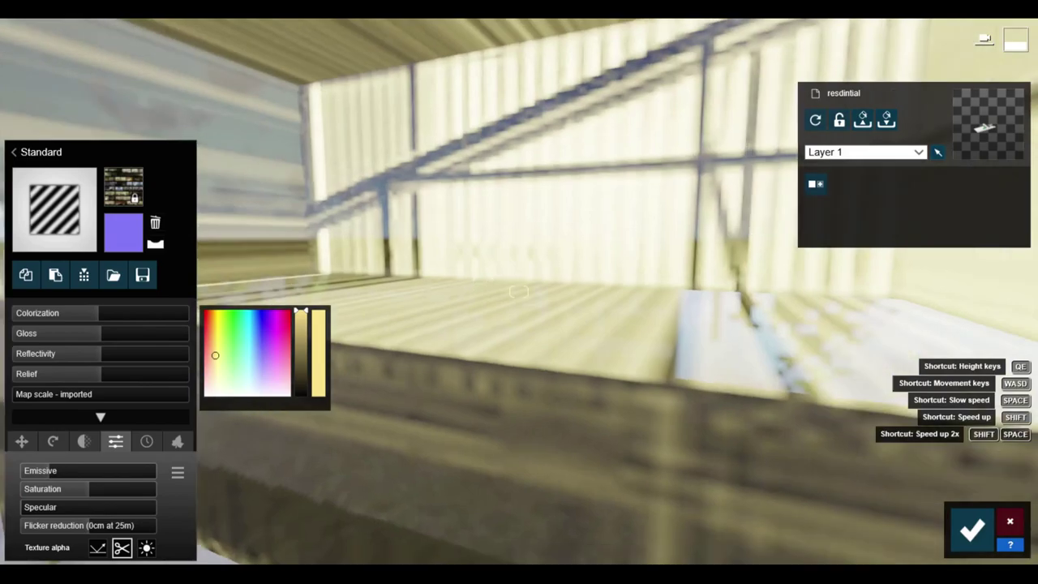
{"action": "key", "text": "e"}
{"action": "right_click_drag", "start_coordinate": [519, 292], "coordinate": [519, 324]}
{"action": "key", "text": "s"}
{"action": "key", "text": "w"}
{"action": "mouse_move", "coordinate": [331, 262]}
{"action": "right_mouse_down"}
{"action": "mouse_move", "coordinate": [203, 263]}
{"action": "mouse_move", "coordinate": [331, 262]}
{"action": "right_mouse_up"}
{"action": "key", "text": "s"}
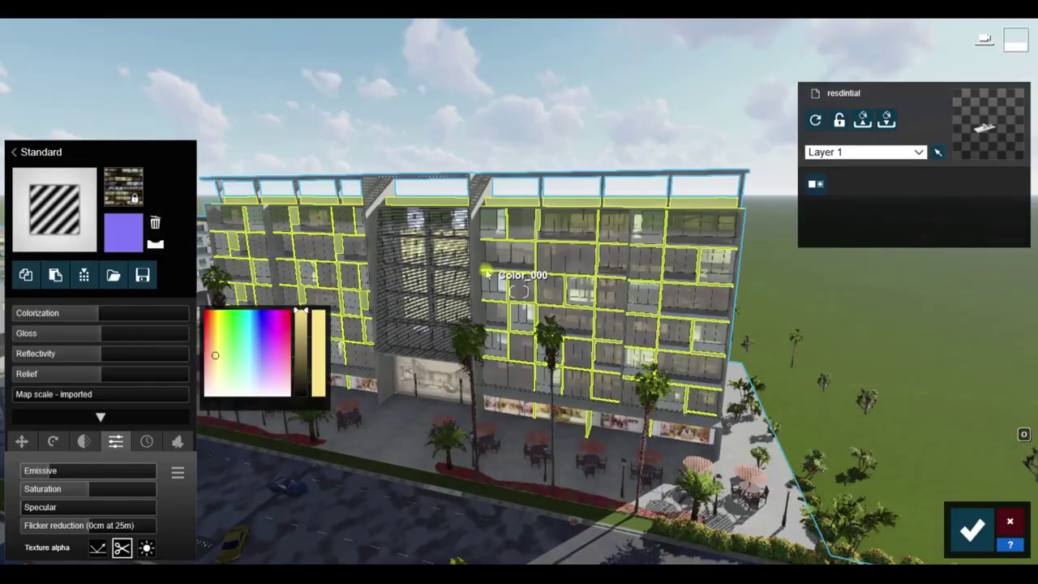
- Inspect the lit interior images behind the central louvred screen, from close up and from the plaza
{"action": "key", "text": "w"}
{"action": "right_click_drag", "start_coordinate": [521, 280], "coordinate": [515, 235]}
{"action": "key", "text": "w"}
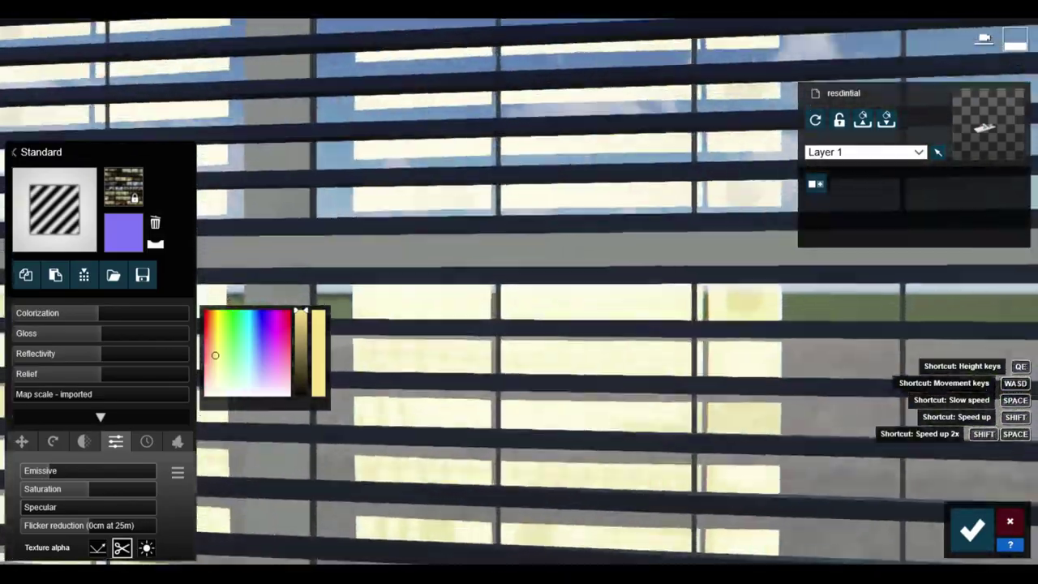
{"action": "key", "text": "s"}
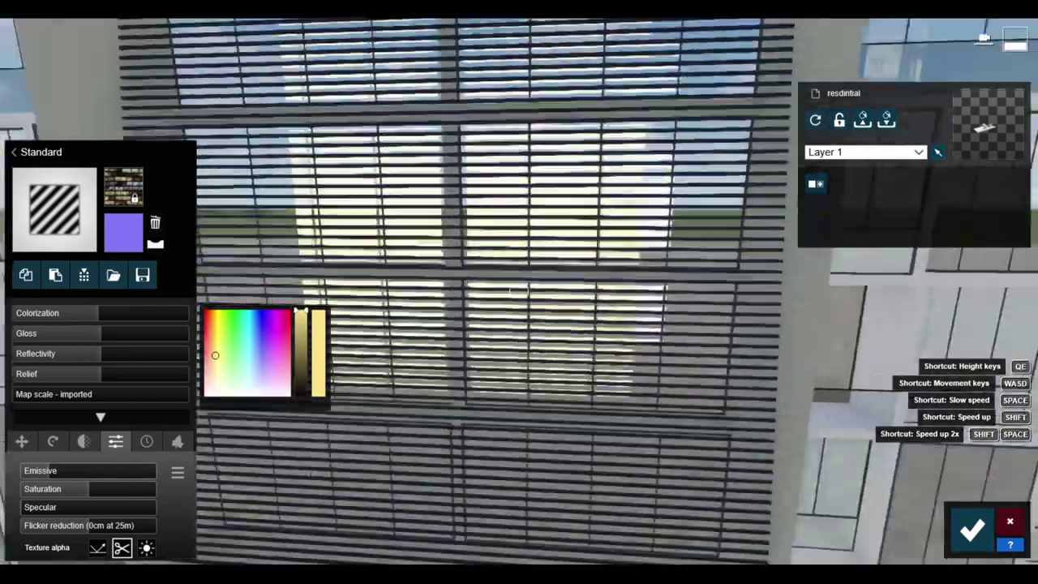
{"action": "key", "text": "s"}
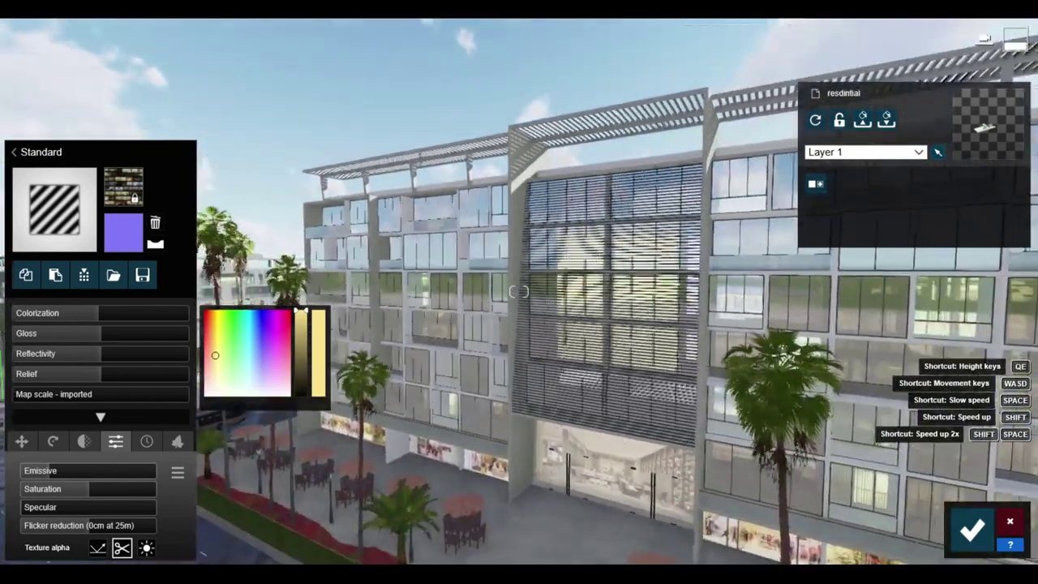
- Examine the reflections and the interior images behind the upper balcony glazing beside the louvred screen
{"action": "key", "text": "w"}
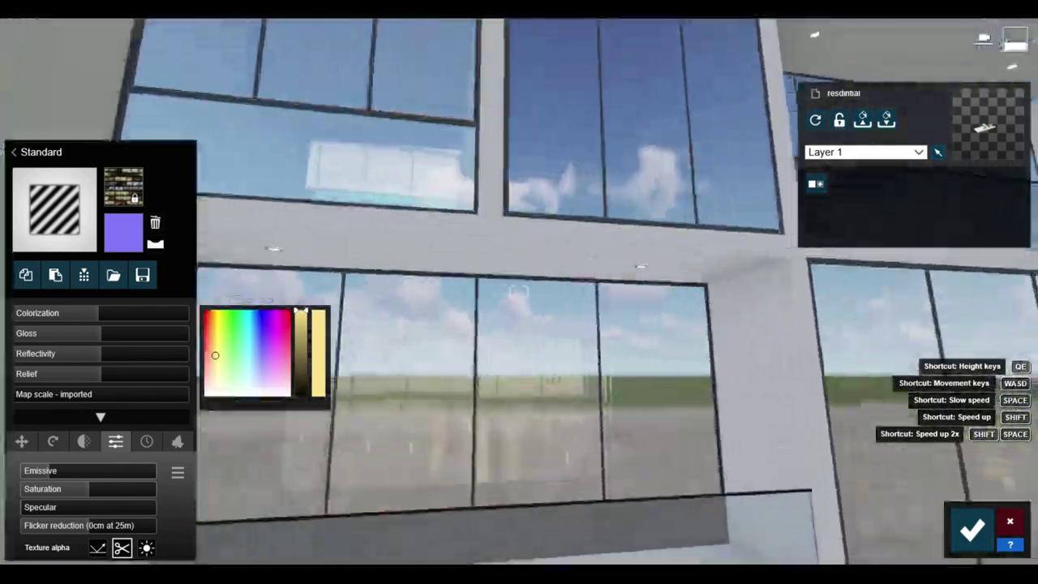
{"action": "key", "text": "w"}
{"action": "right_click_drag", "start_coordinate": [545, 305], "coordinate": [592, 303]}
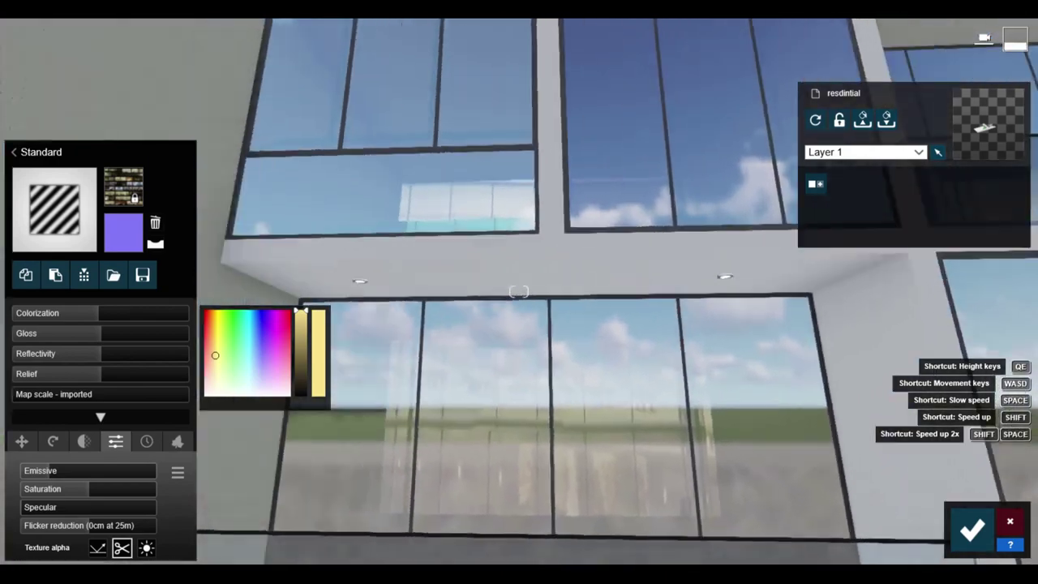
{"action": "key", "text": "s"}
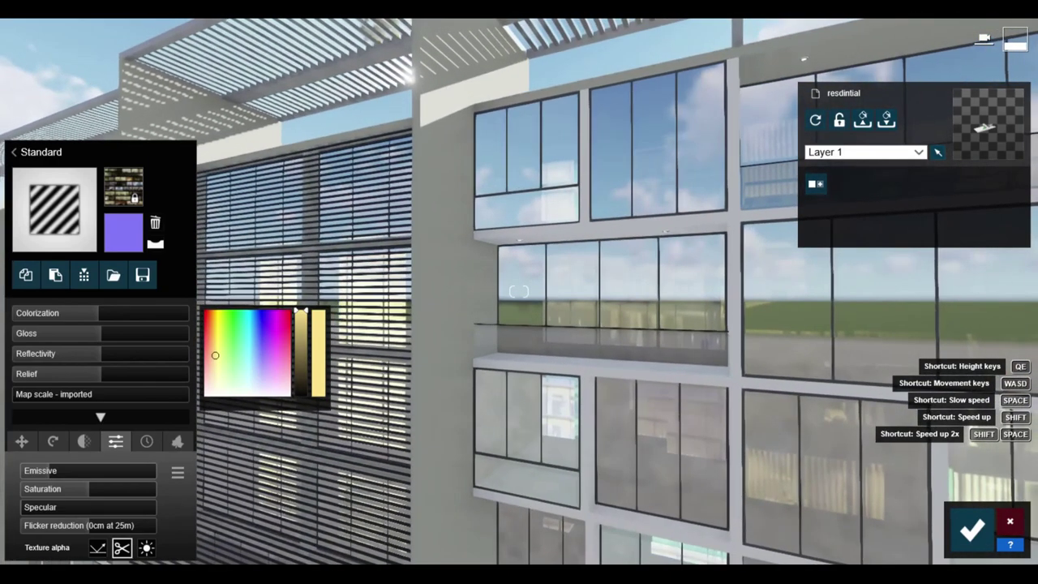
{"action": "key", "text": "w"}
{"action": "right_click_drag", "start_coordinate": [349, 231], "coordinate": [431, 232]}
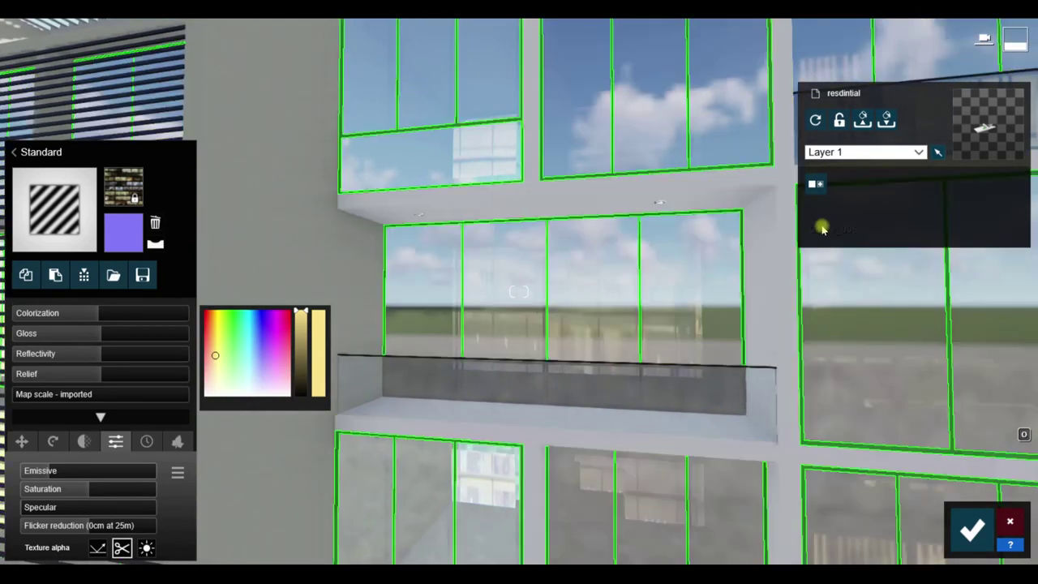
- Inspect the kinh glazing and the interiors behind it on the facade wing across the louvred screen
{"action": "key", "text": "s"}
{"action": "right_click_drag", "start_coordinate": [725, 186], "coordinate": [641, 186]}
{"action": "key", "text": "s"}
{"action": "key", "text": "w"}
{"action": "right_click_drag", "start_coordinate": [519, 292], "coordinate": [389, 292]}
{"action": "key", "text": "s"}
{"action": "right_click_drag", "start_coordinate": [520, 292], "coordinate": [527, 235]}
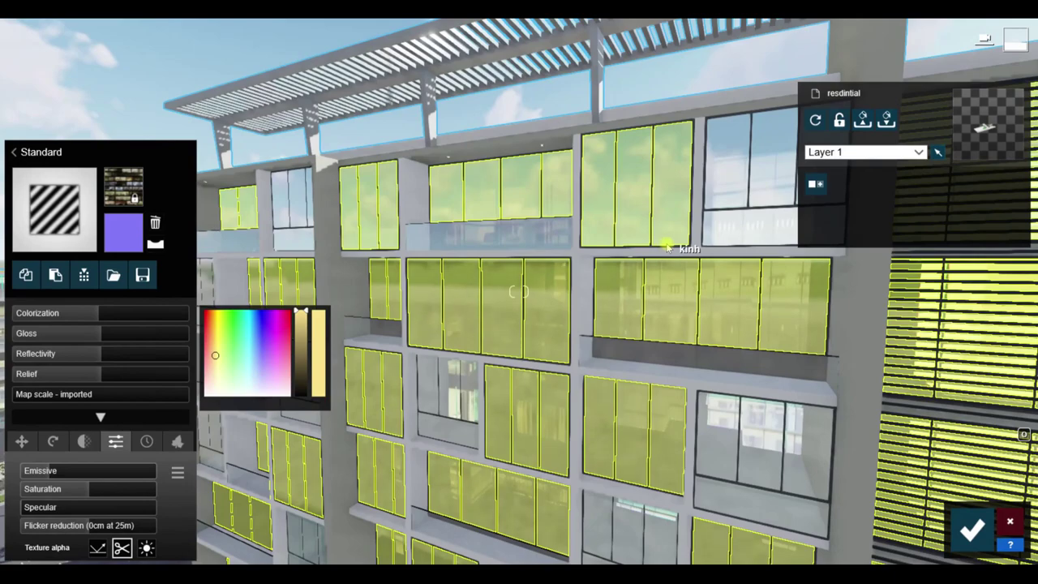
{"action": "right_click_drag", "start_coordinate": [730, 243], "coordinate": [698, 272]}
{"action": "key", "text": "q"}
{"action": "key", "text": "s"}
{"action": "key", "text": "s"}
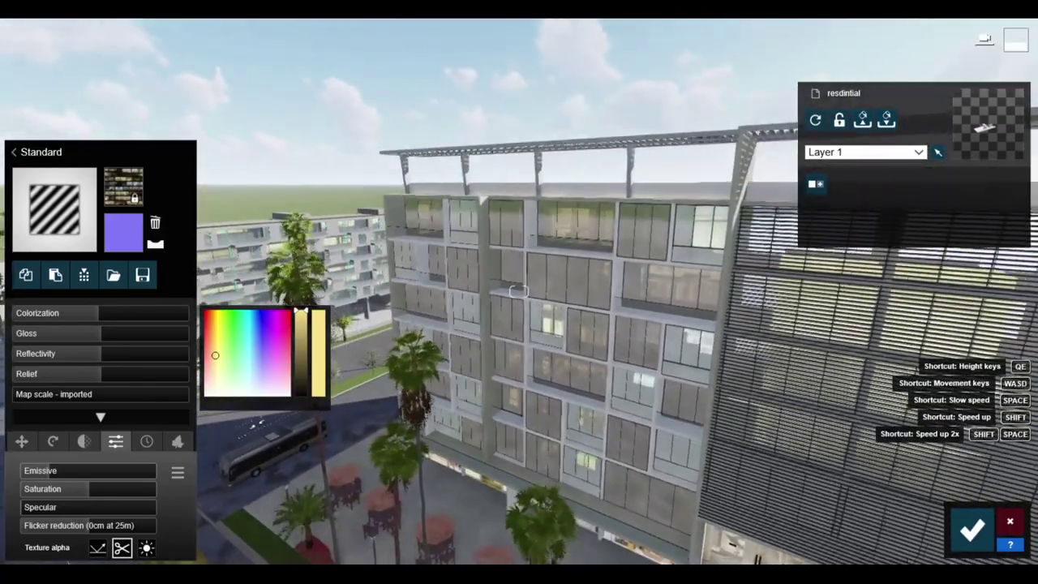
{"action": "key", "text": "s"}
- Examine the neighbouring apartment building's windows and interiors, and its covered ground-level walkway
{"action": "right_click_drag", "start_coordinate": [519, 292], "coordinate": [430, 284]}
{"action": "key", "text": "w"}
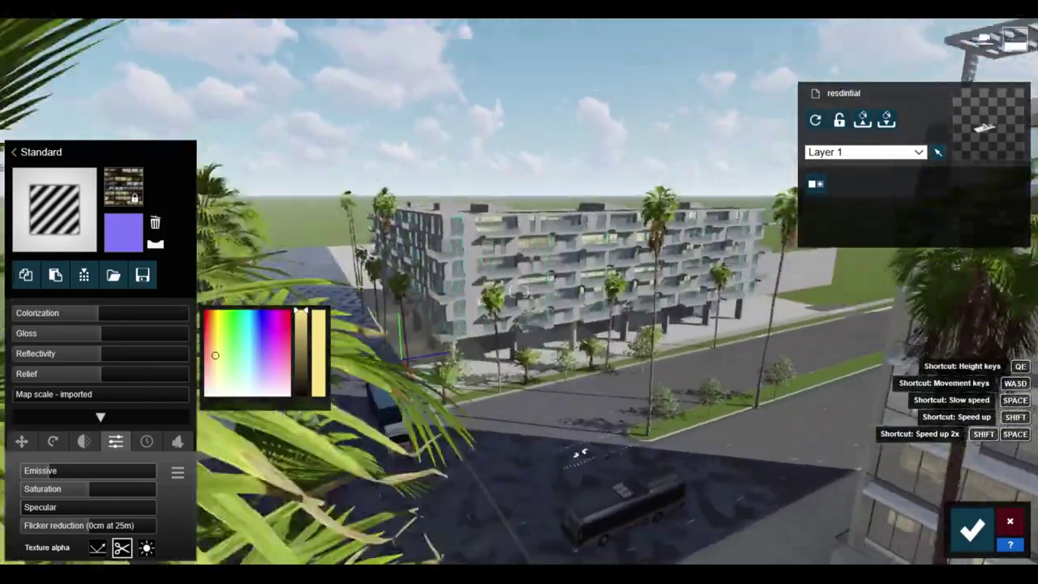
{"action": "key", "text": "w"}
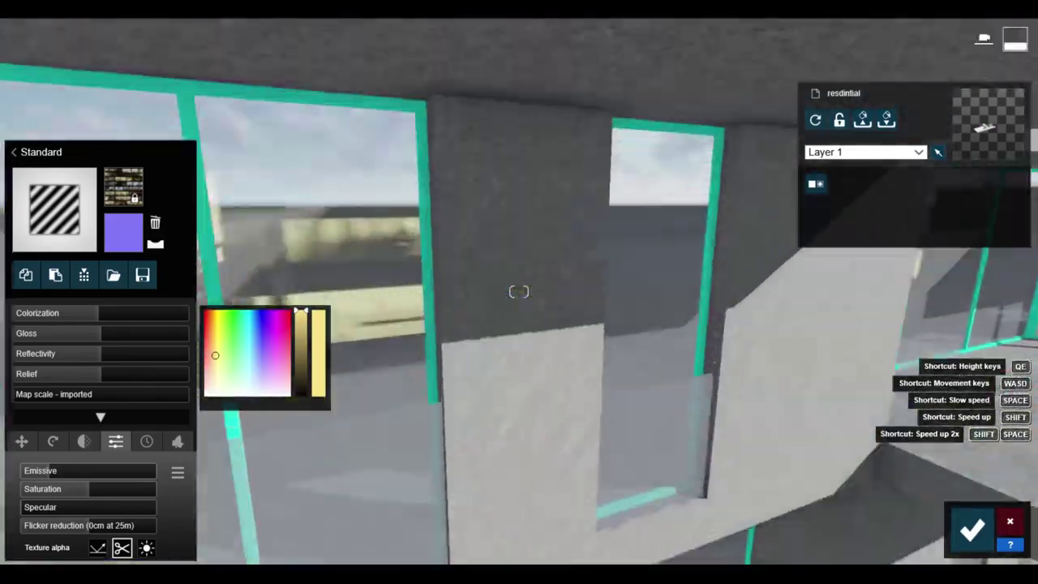
{"action": "key", "text": "s"}
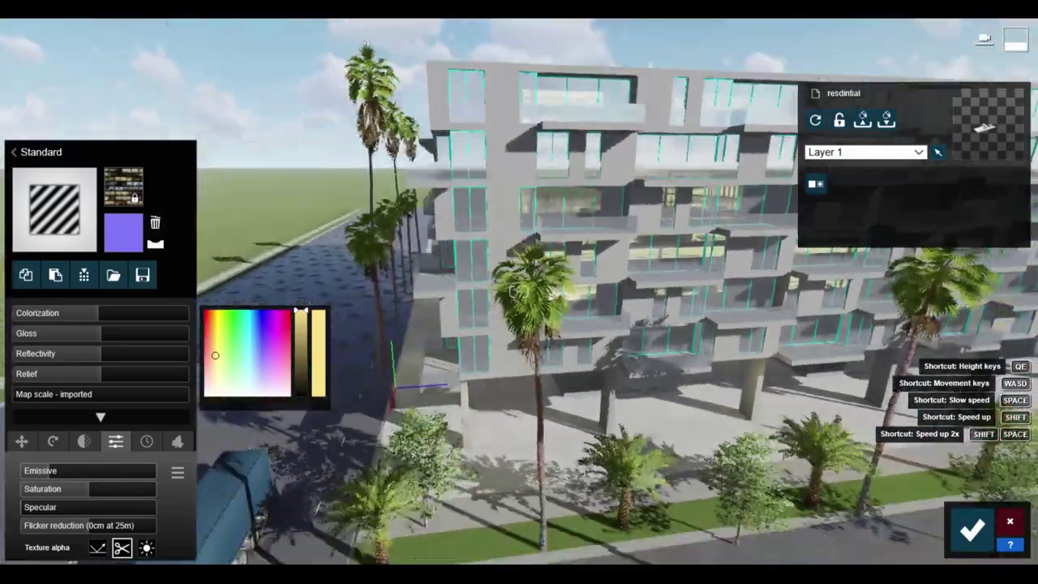
{"action": "right_click_drag", "start_coordinate": [519, 292], "coordinate": [438, 321]}
{"action": "key", "text": "w"}
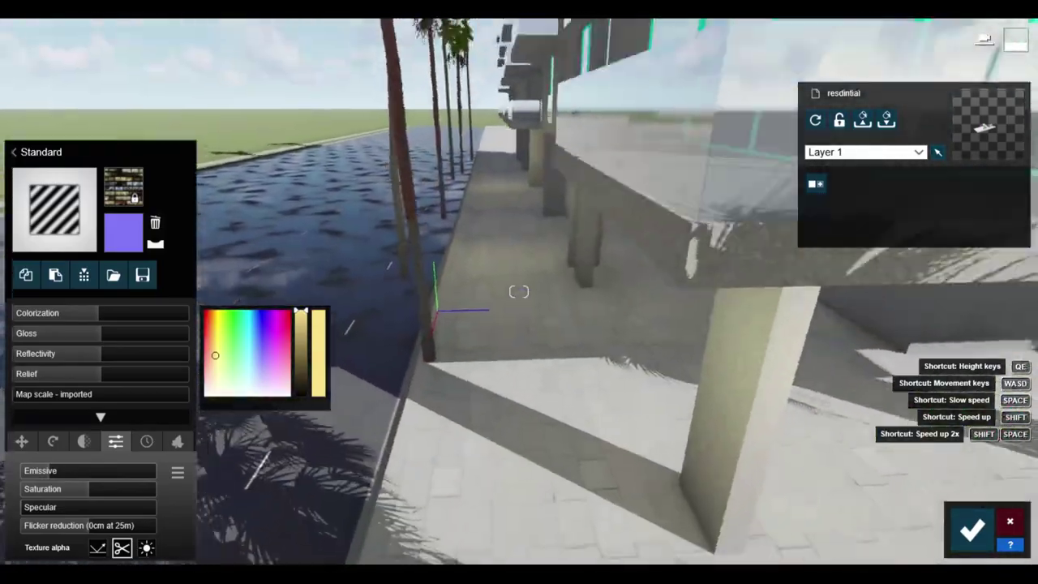
{"action": "key", "text": "s"}
{"action": "right_click_drag", "start_coordinate": [673, 253], "coordinate": [684, 218]}
{"action": "key", "text": "w"}
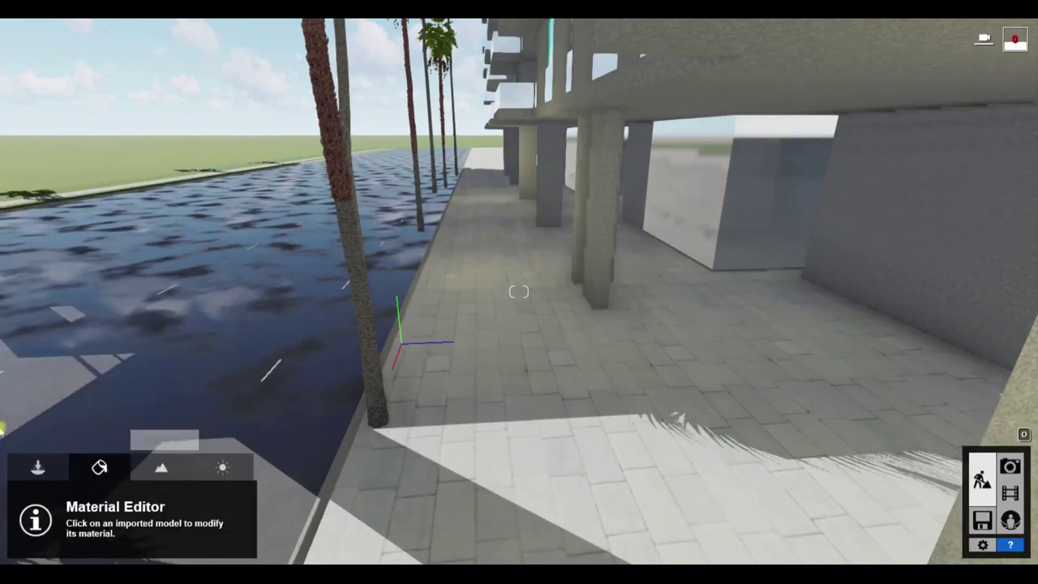
- Switch to the light objects and select the Light Fill along the neighbouring building's covered walkway
{"action": "left_click", "coordinate": [41, 468]}
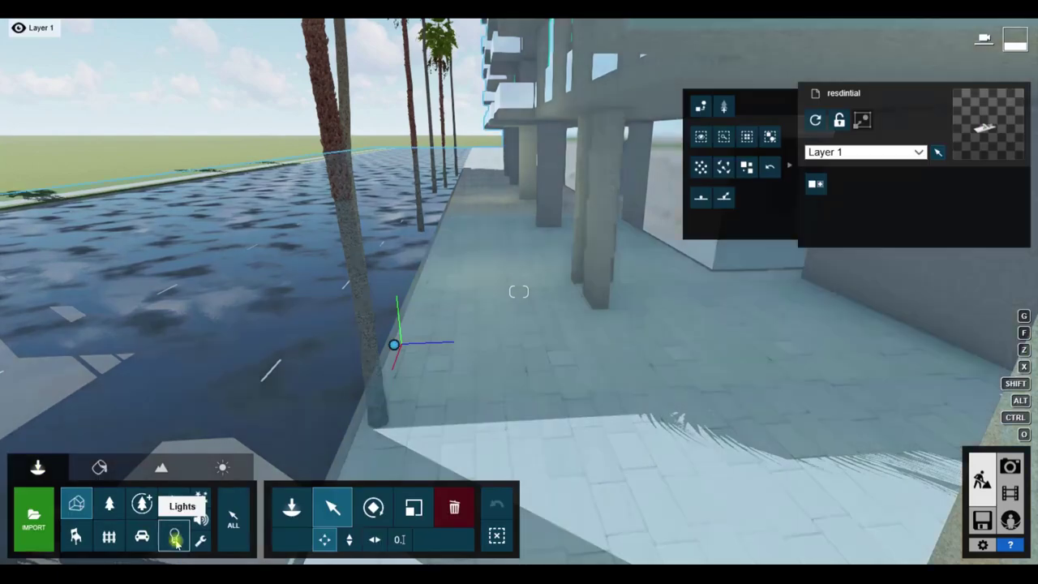
{"action": "left_click", "coordinate": [174, 536]}
{"action": "left_click", "coordinate": [483, 180]}
{"action": "right_click_drag", "start_coordinate": [485, 180], "coordinate": [527, 130]}
{"action": "key", "text": "s"}
{"action": "key", "text": "w"}
{"action": "key", "text": "w"}
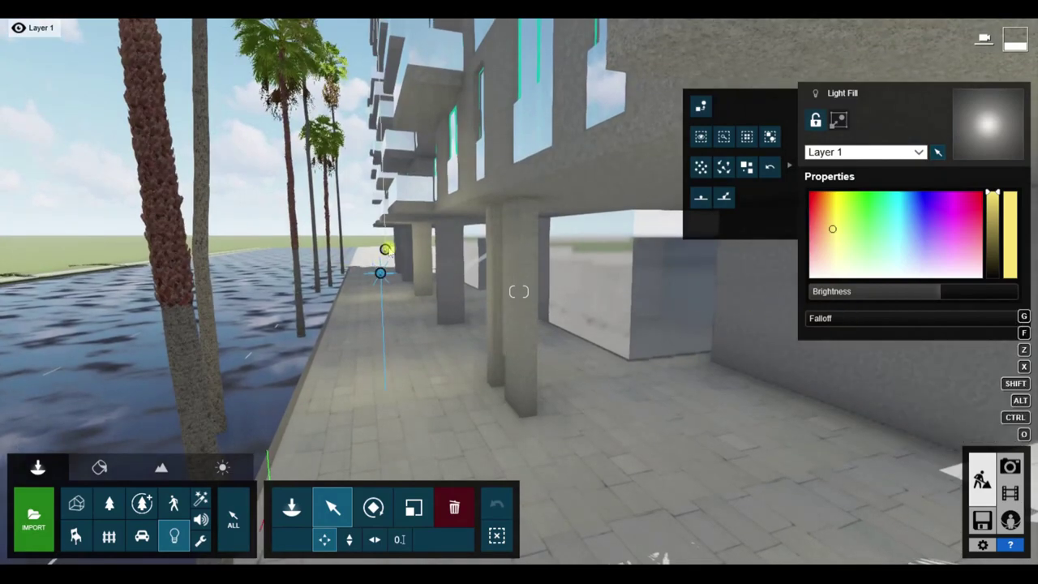
{"action": "key", "text": "s"}
- Survey the fill lights placed around the neighbouring building and along the main facade's plaza and roofline
{"action": "right_click_drag", "start_coordinate": [451, 328], "coordinate": [977, 228]}
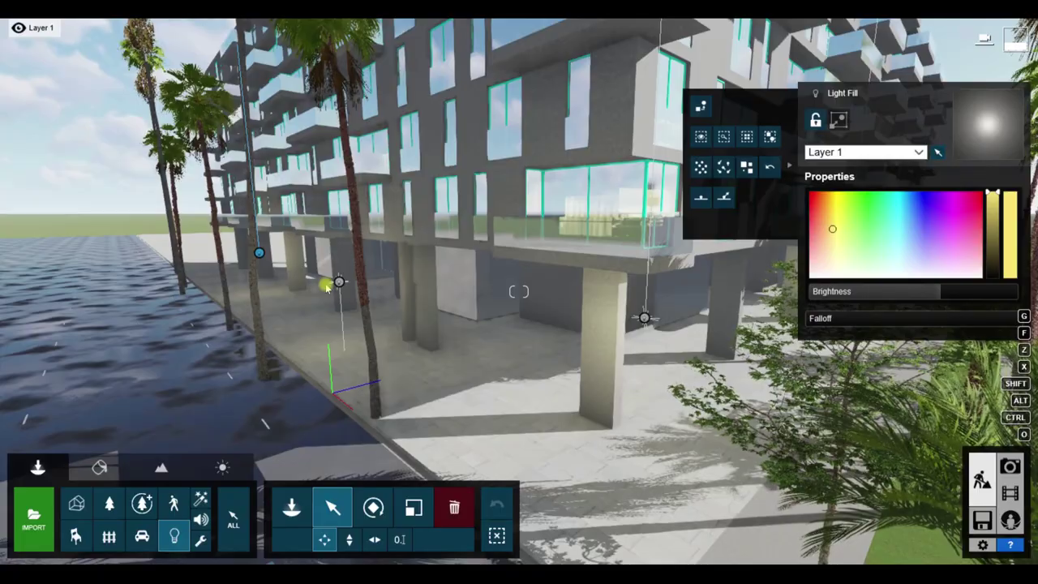
{"action": "key", "text": "s"}
{"action": "right_click_drag", "start_coordinate": [339, 282], "coordinate": [759, 301]}
{"action": "key", "text": "s"}
{"action": "key", "text": "s"}
{"action": "key", "text": "w"}
{"action": "key", "text": "s"}
{"action": "key", "text": "w"}
{"action": "key", "text": "s"}
{"action": "key", "text": "s"}
{"action": "key", "text": "w"}
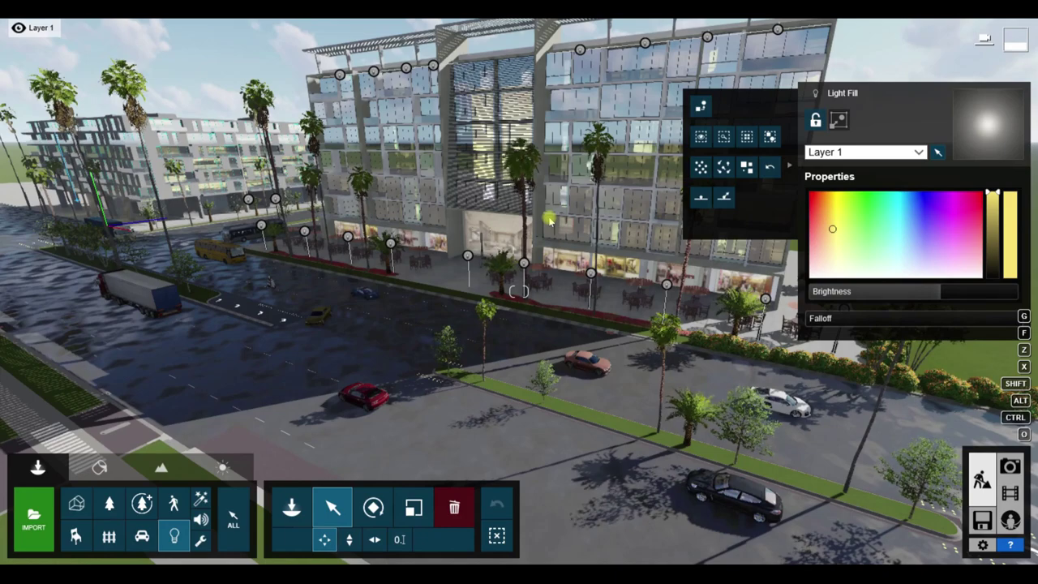
- Compare the main building's lit windows and shopfronts from near and far across the street
{"action": "key", "text": "w"}
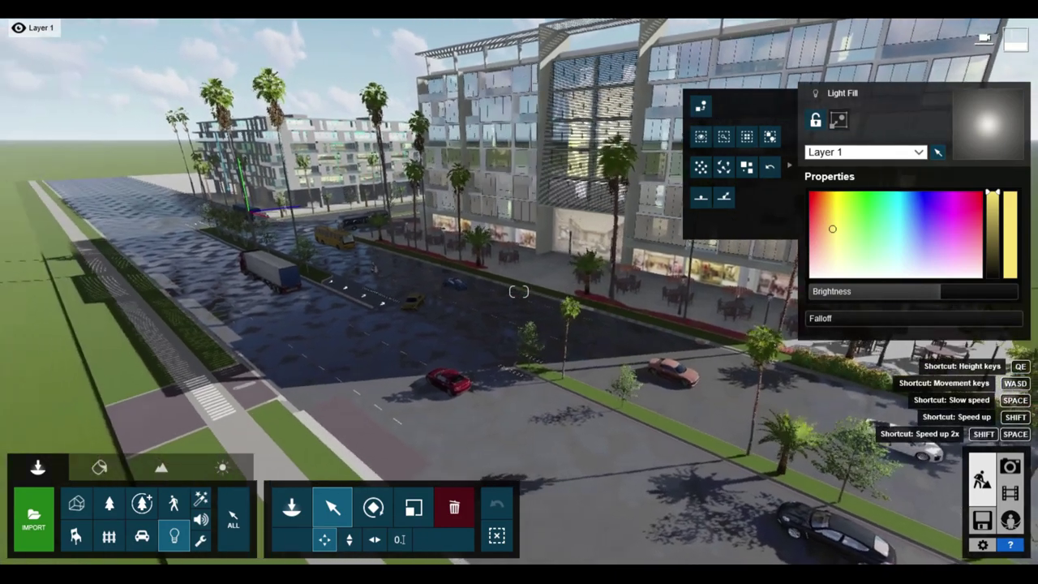
{"action": "key", "text": "w"}
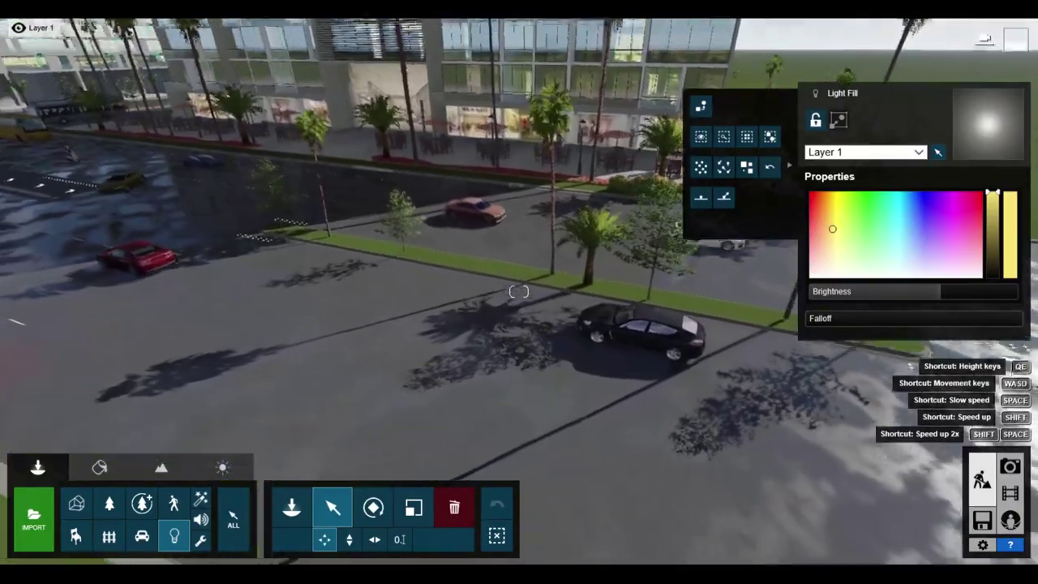
{"action": "key", "text": "s"}
{"action": "key", "text": "w"}
{"action": "key", "text": "s"}
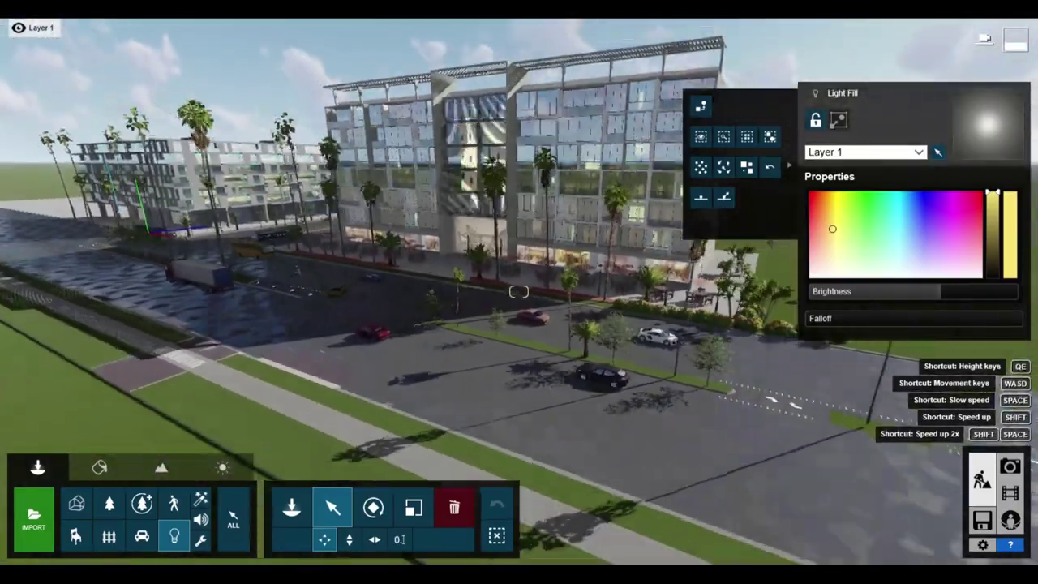
{"action": "key", "text": "w"}
{"action": "key", "text": "w"}
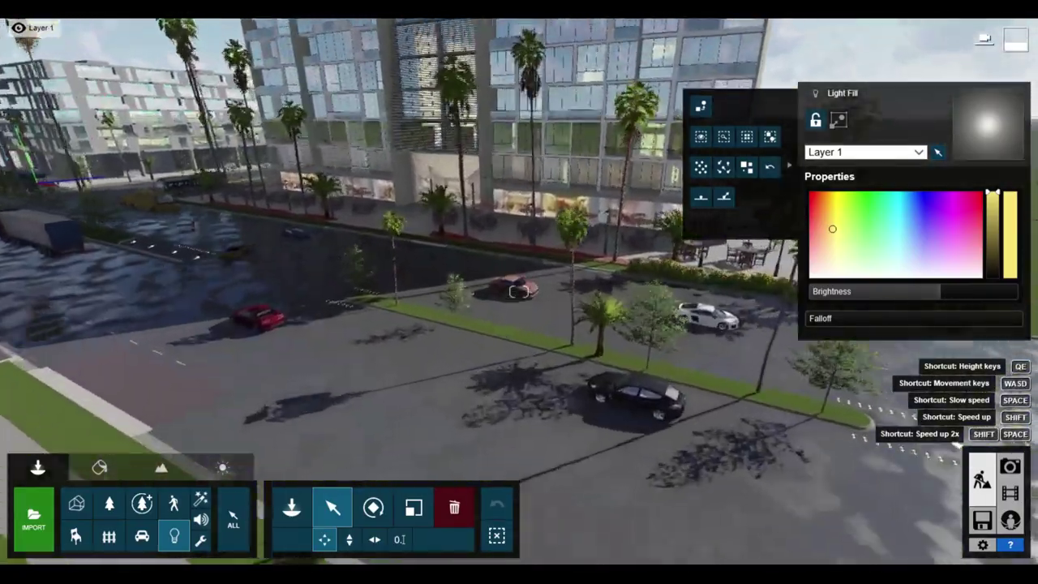
{"action": "key", "text": "s"}
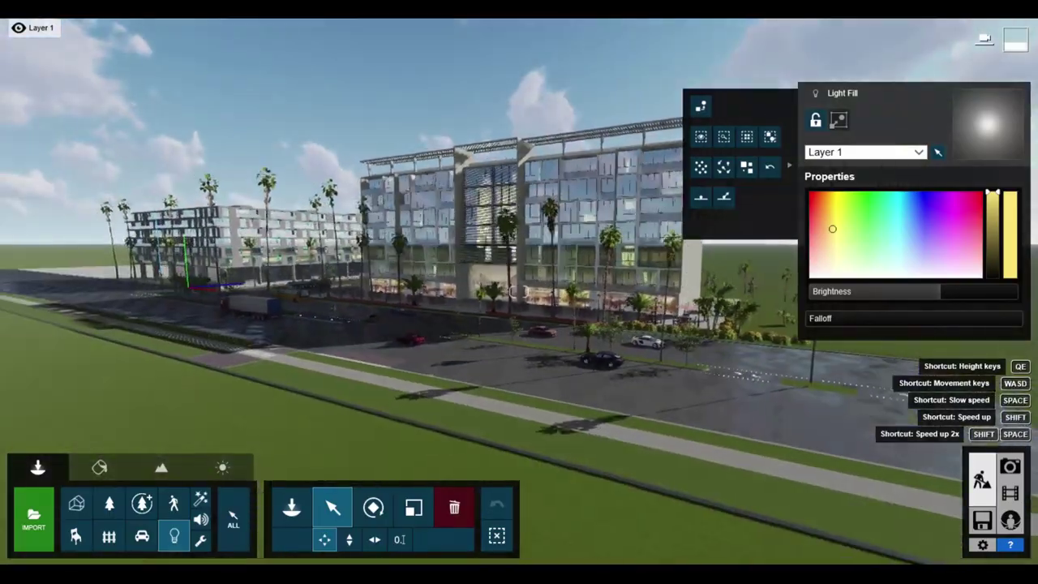
{"action": "key", "text": "w"}
{"action": "key", "text": "s"}
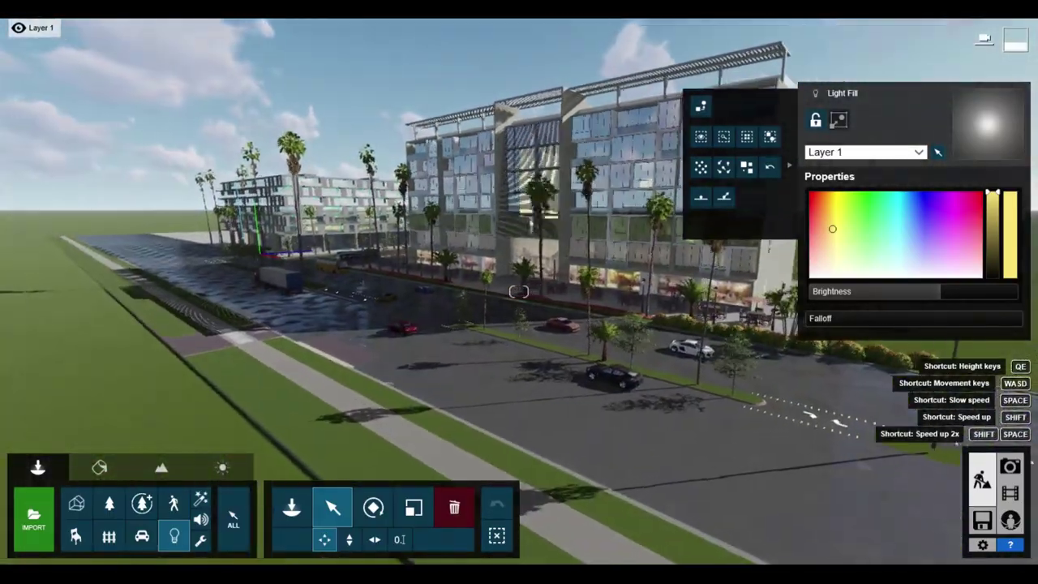
{"action": "mouse_move", "coordinate": [519, 292]}
{"action": "right_mouse_down"}
{"action": "mouse_move", "coordinate": [486, 288]}
{"action": "mouse_move", "coordinate": [538, 288]}
{"action": "right_mouse_up"}
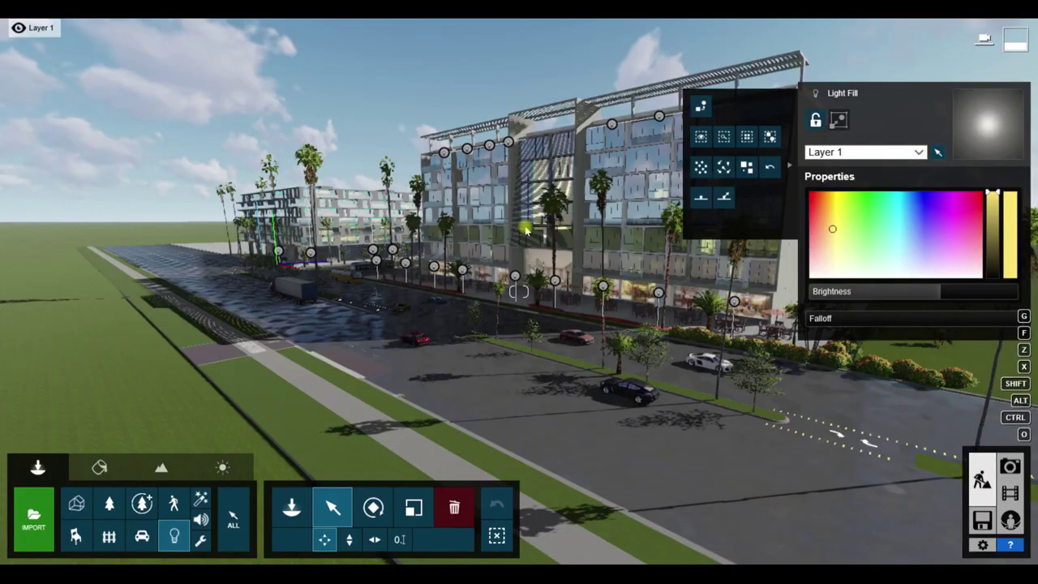
- Switch to the Material Editor and examine the main building's reflective kinh glazing up close and from above
{"action": "right_click_drag", "start_coordinate": [514, 229], "coordinate": [417, 225]}
{"action": "key", "text": "w"}
{"action": "key", "text": "w"}
{"action": "key", "text": "s"}
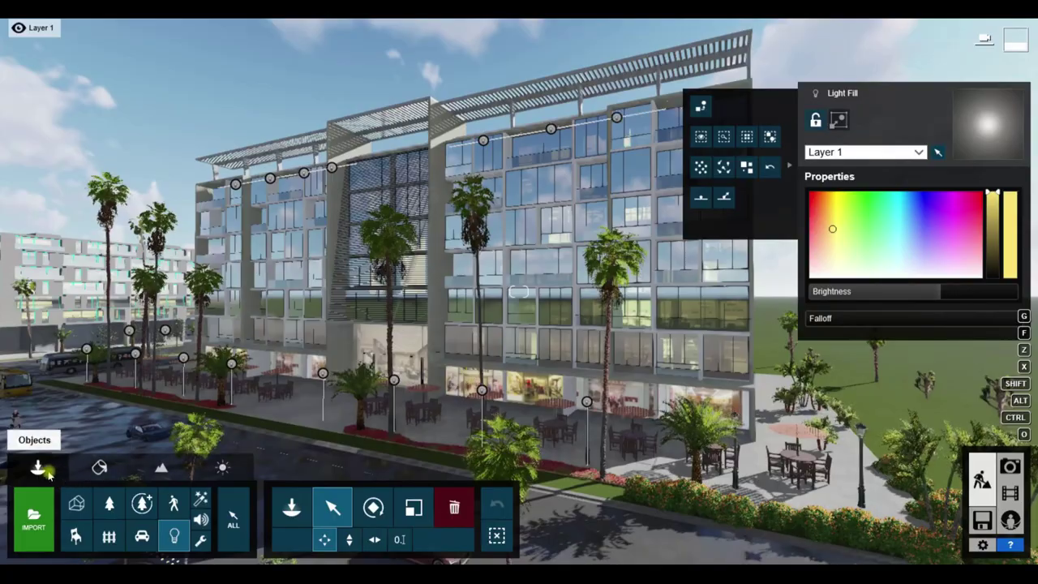
{"action": "left_click", "coordinate": [78, 470]}
{"action": "key", "text": "w"}
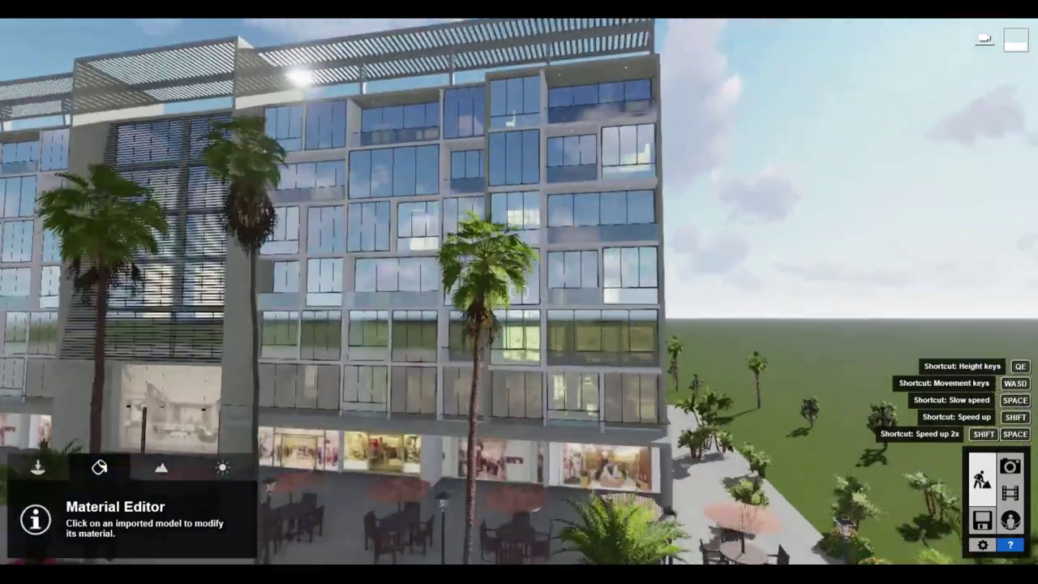
{"action": "key", "text": "w"}
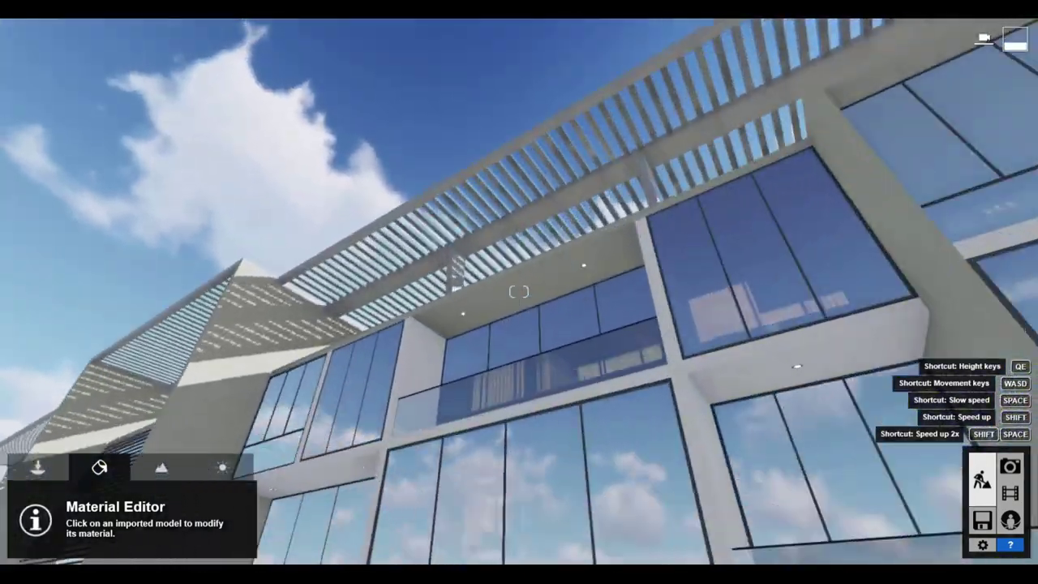
{"action": "key", "text": "s"}
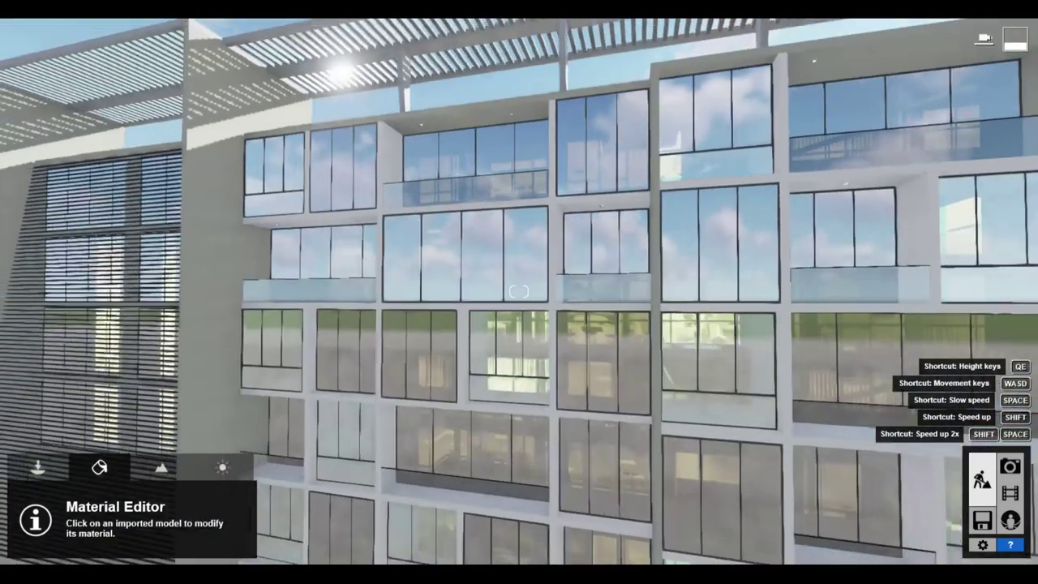
{"action": "key", "text": "w"}
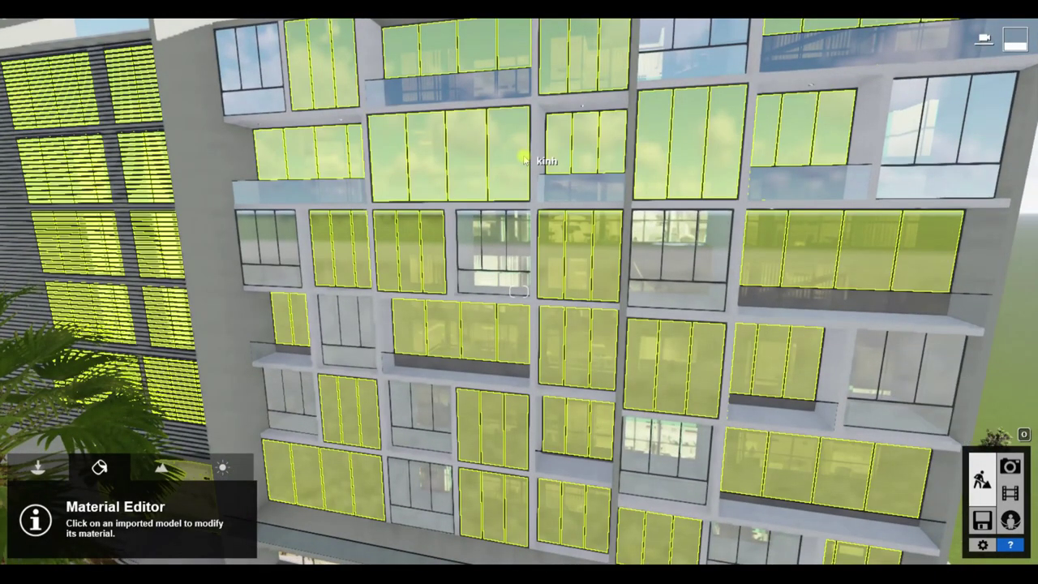
{"action": "key", "text": "s"}
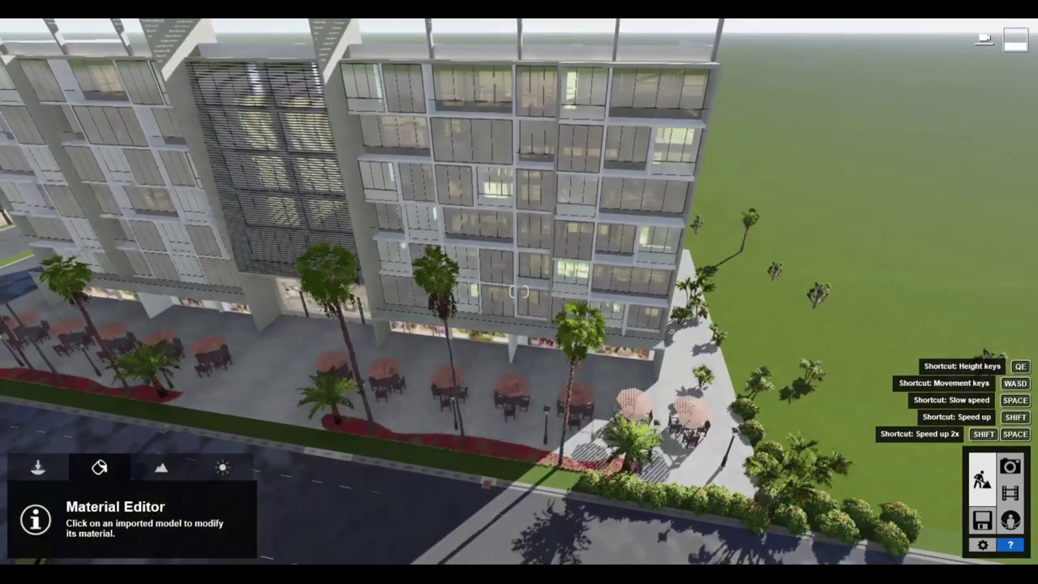
- Check the extent of the kinh glass material across the whole main facade, and switch to Movie mode
{"action": "right_click_drag", "start_coordinate": [559, 236], "coordinate": [498, 158]}
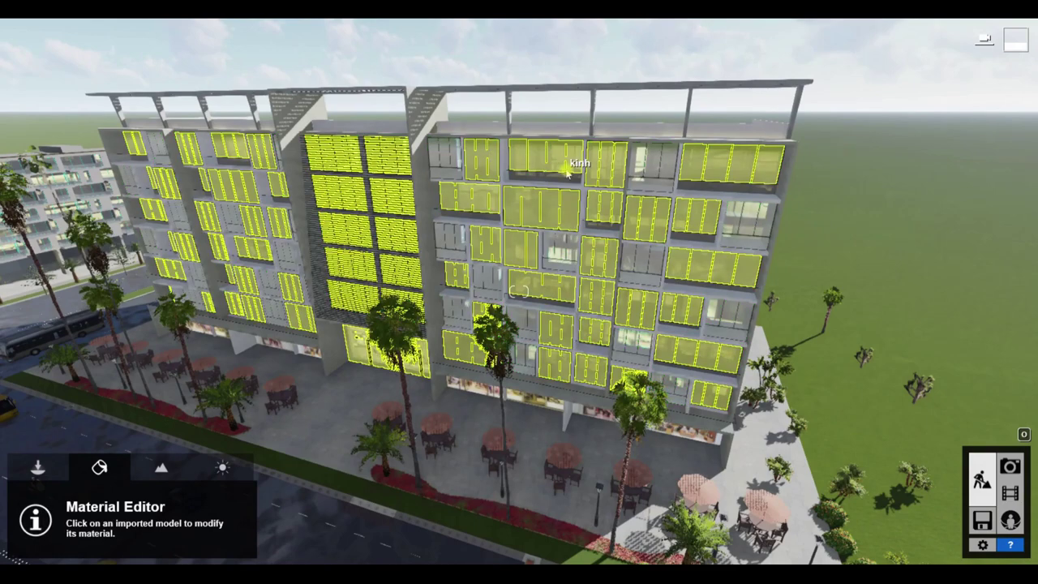
{"action": "right_click_drag", "start_coordinate": [651, 273], "coordinate": [503, 266]}
{"action": "key", "text": "s"}
{"action": "key", "text": "w"}
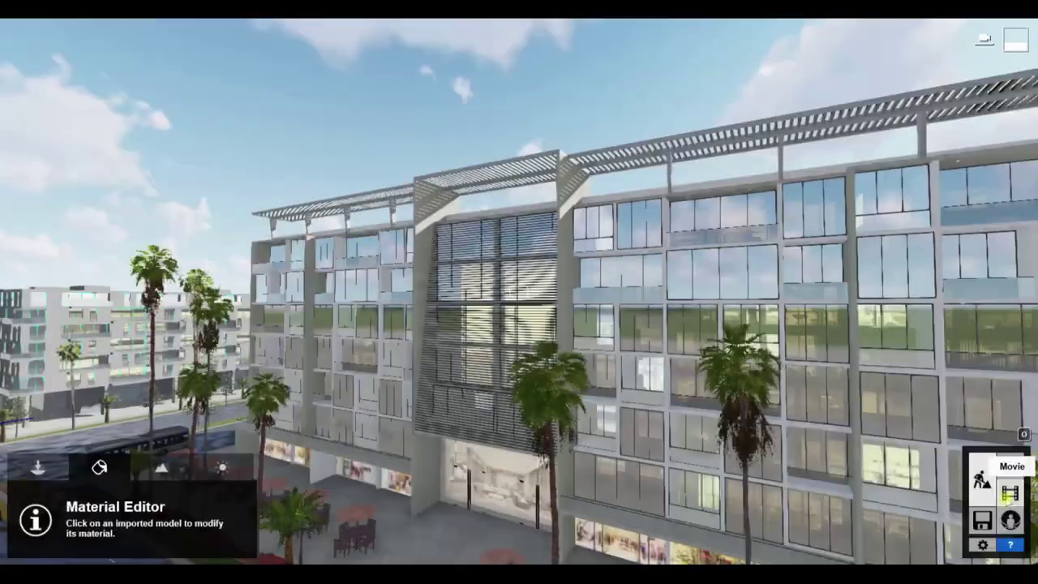
{"action": "left_click", "coordinate": [1008, 492]}
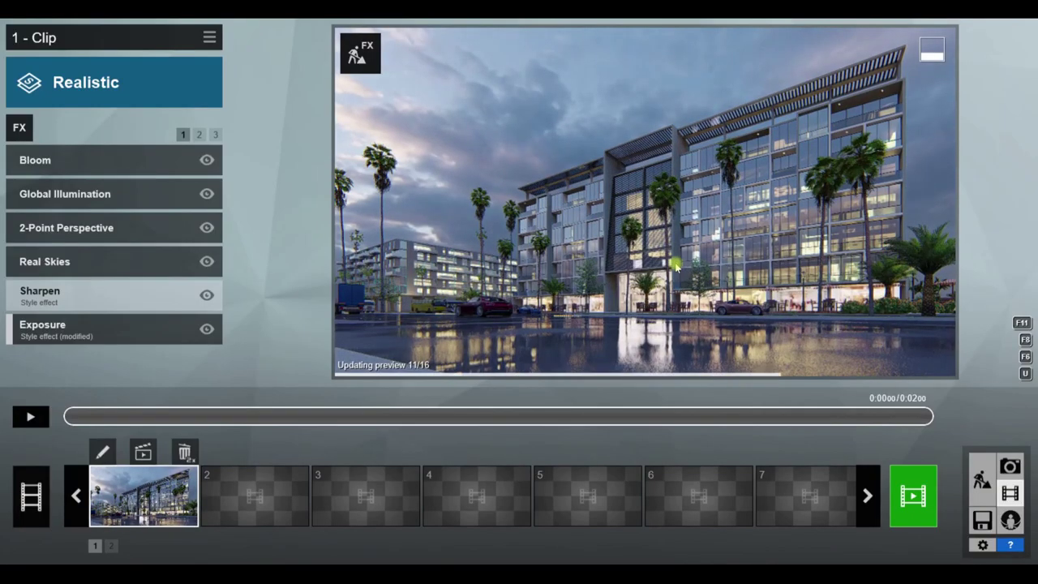